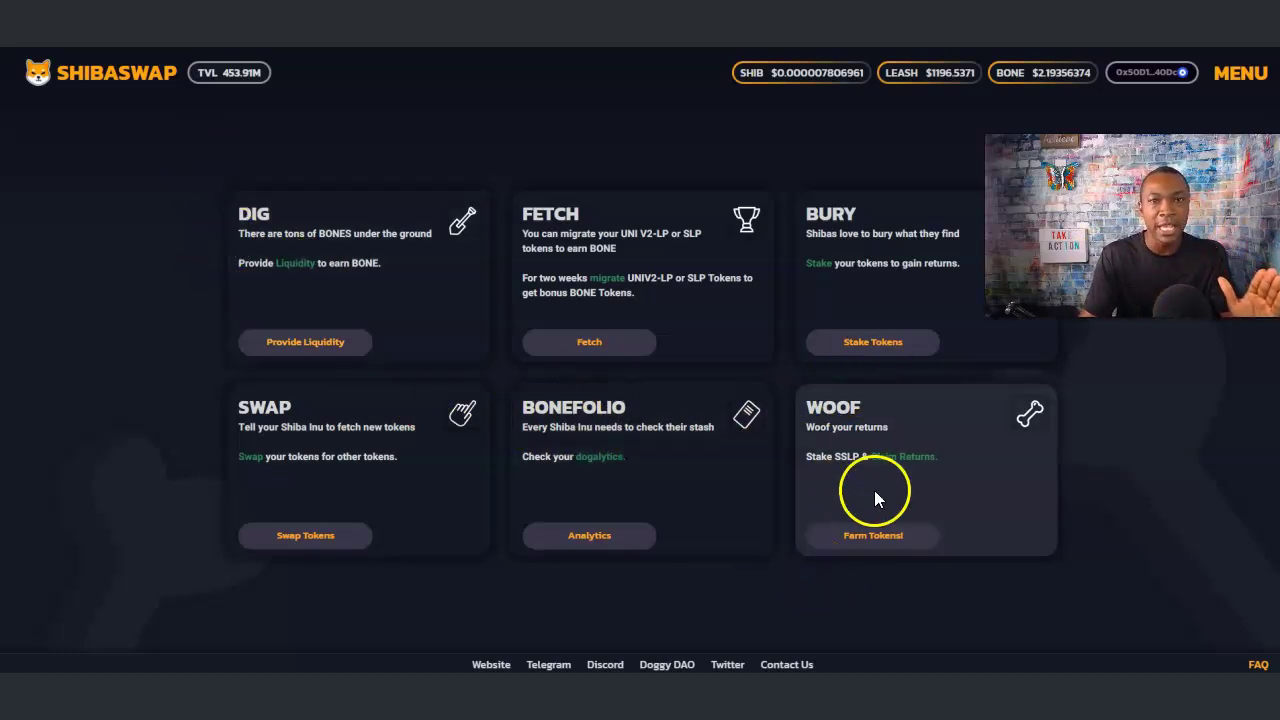
# Open the WOOF token farming page, expand the LEASH-WETH pool and bring up its add-liquidity form
pyautogui.click(870, 536)
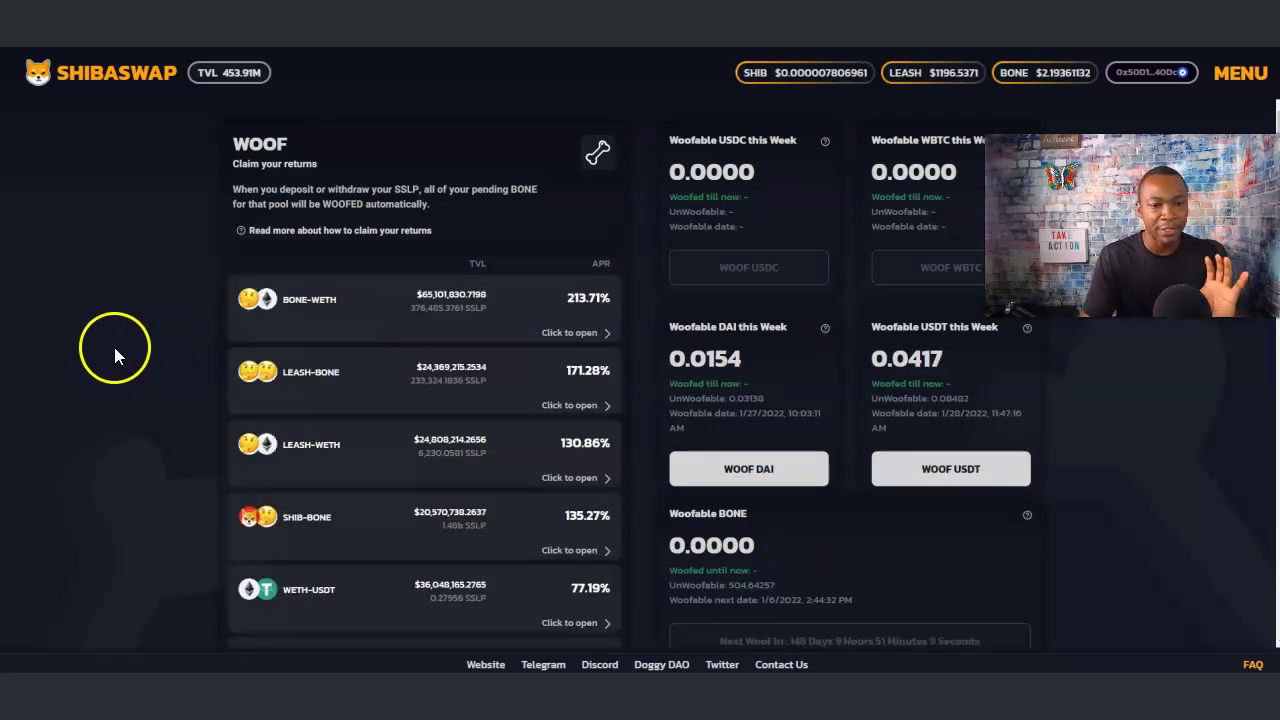
pyautogui.scroll(-1, 118, 345)
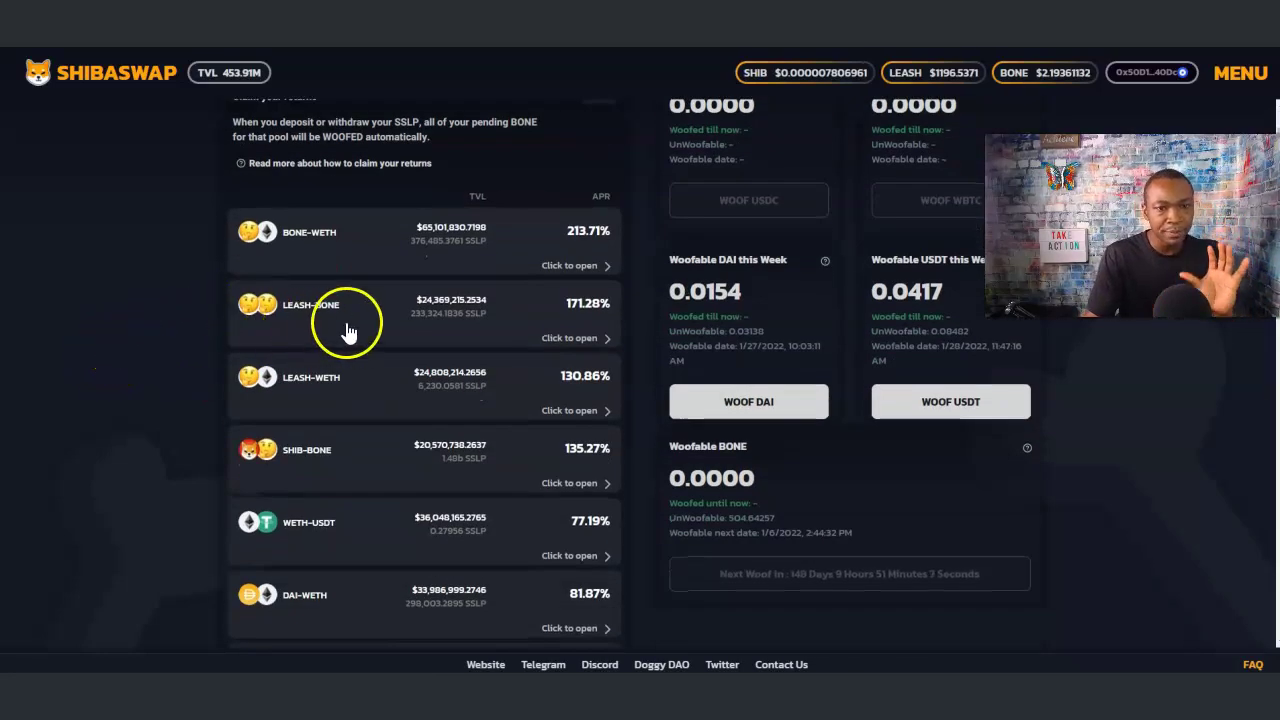
pyautogui.click(325, 391)
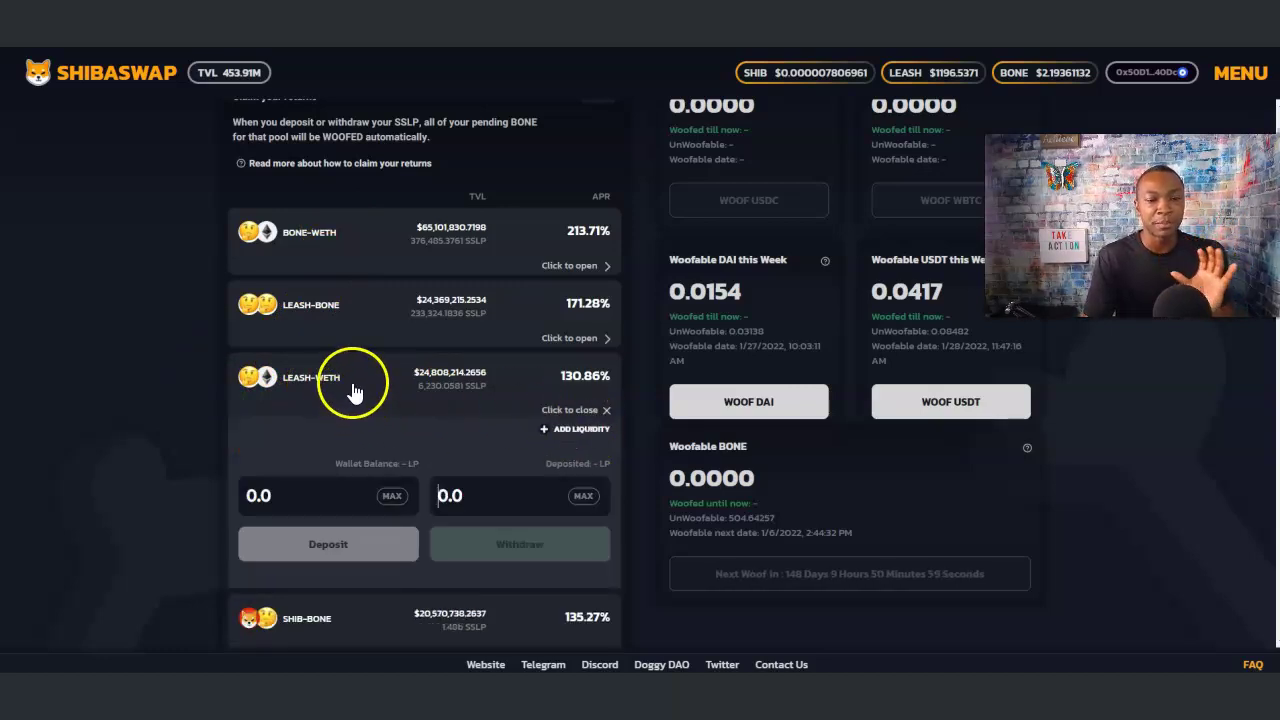
pyautogui.click(575, 428)
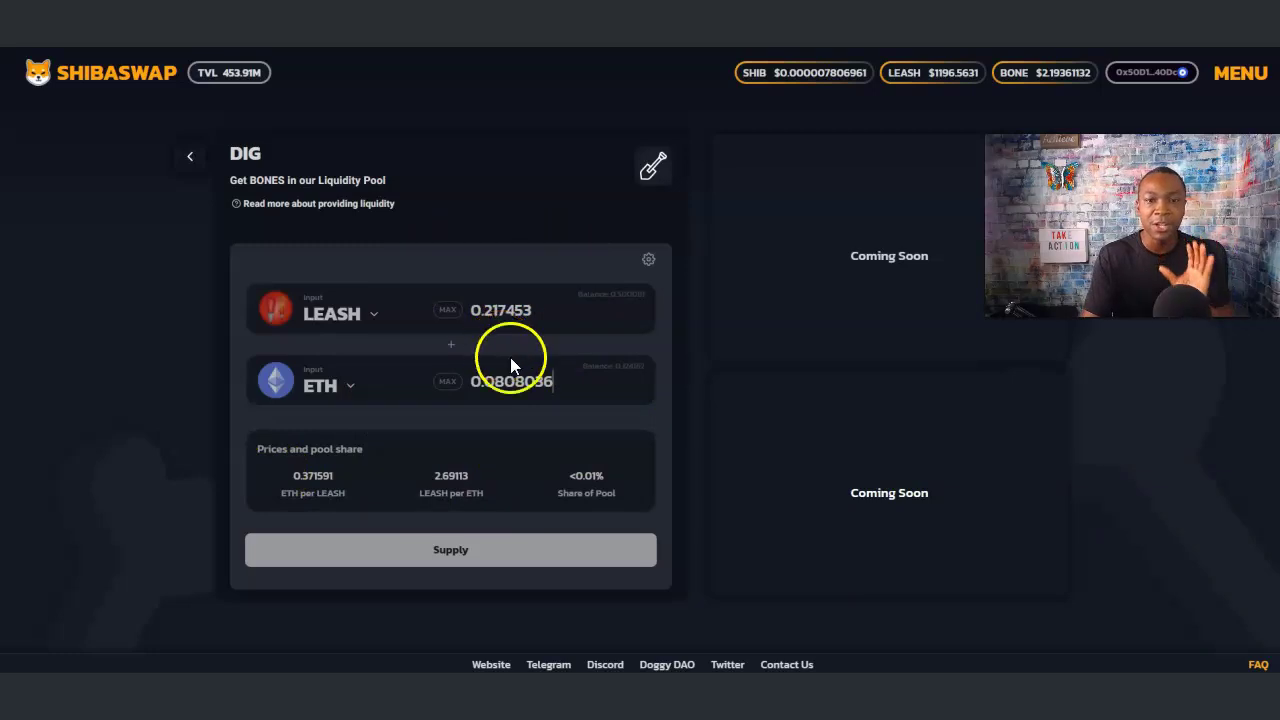
# Supply 0.217453 LEASH and 0.0808036 ETH to the LEASH/ETH liquidity pool and confirm the supply
pyautogui.click(455, 553)
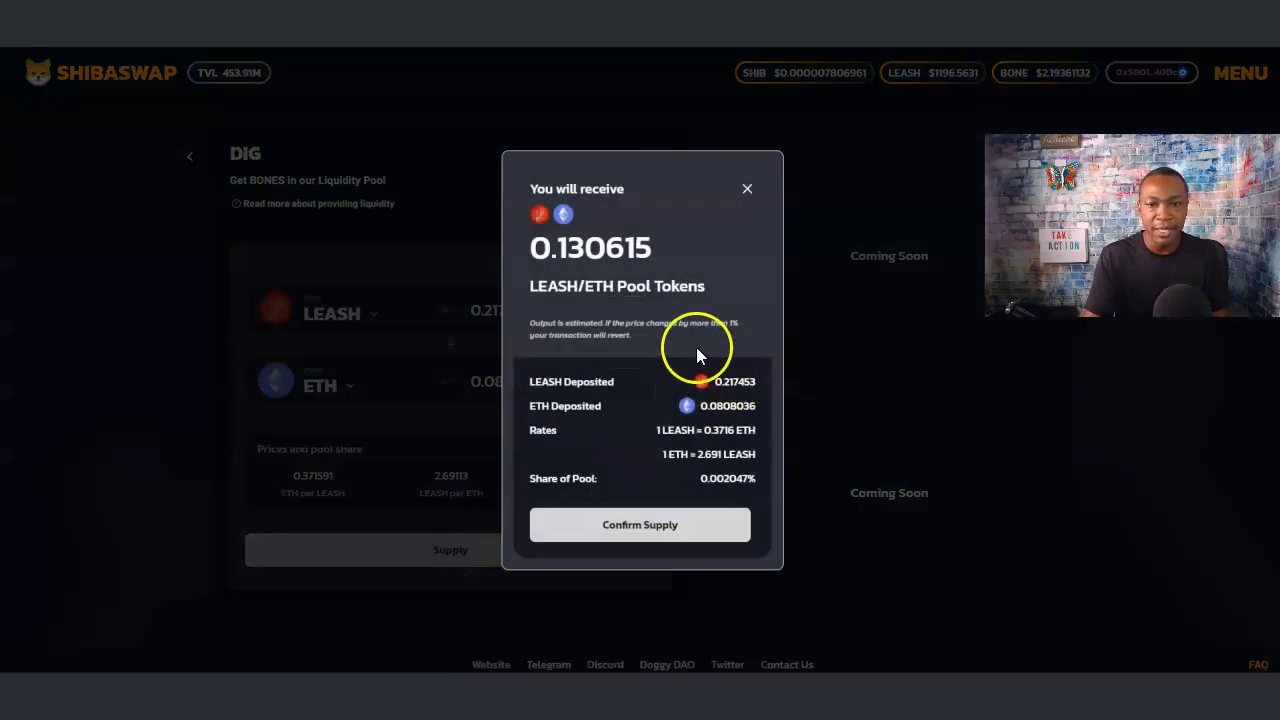
pyautogui.click(651, 528)
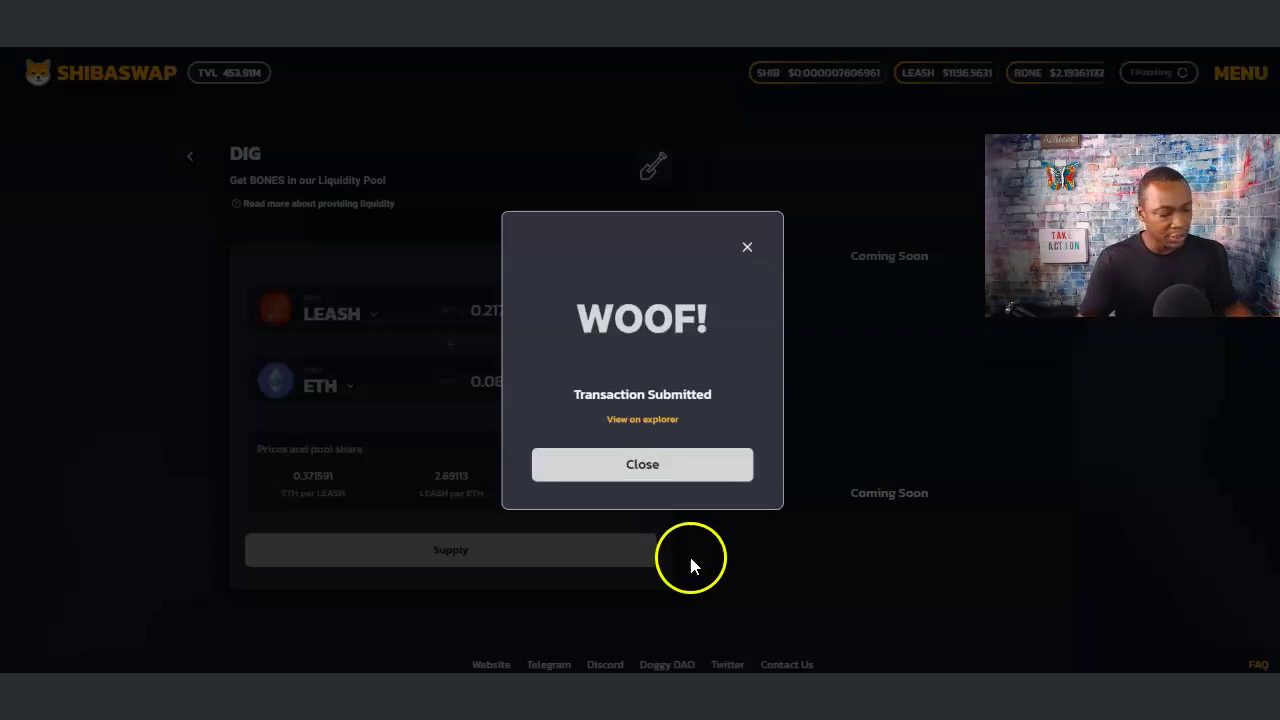
# Reconnect the mirrored phone screen, put its window away and dismiss the submitted-transaction notice
pyautogui.click(760, 668)
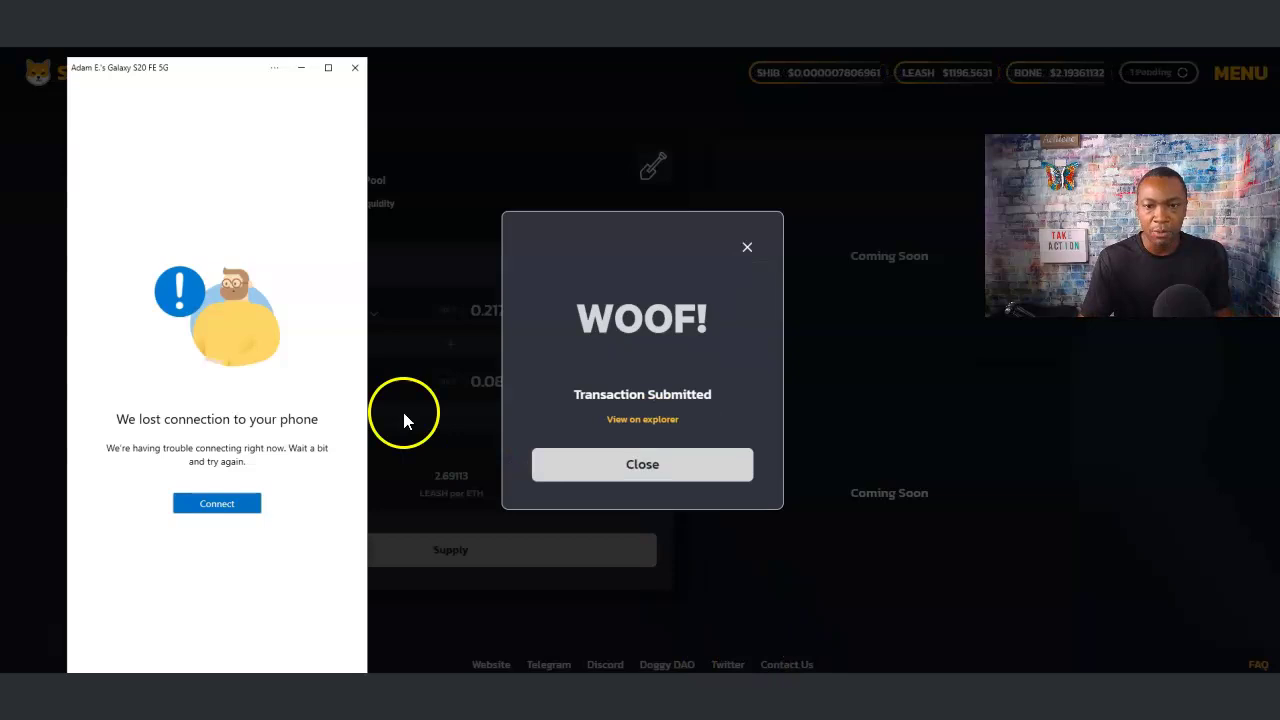
pyautogui.click(236, 505)
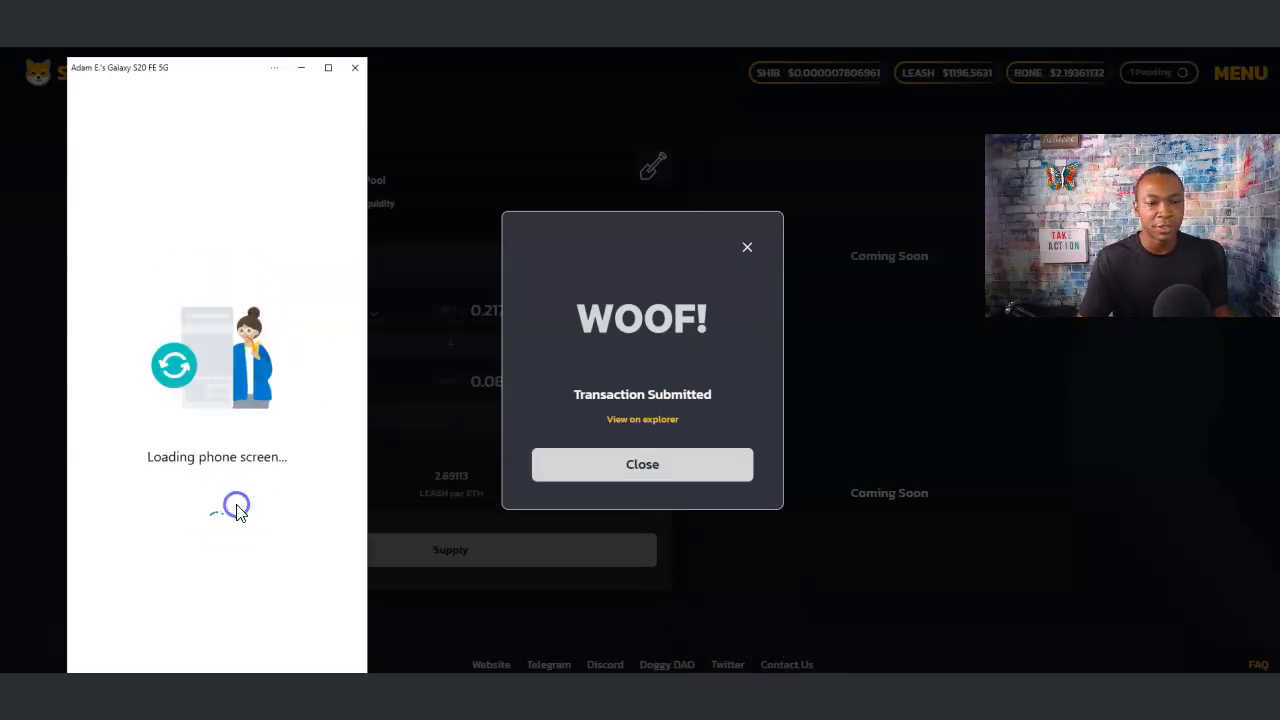
pyautogui.click(300, 70)
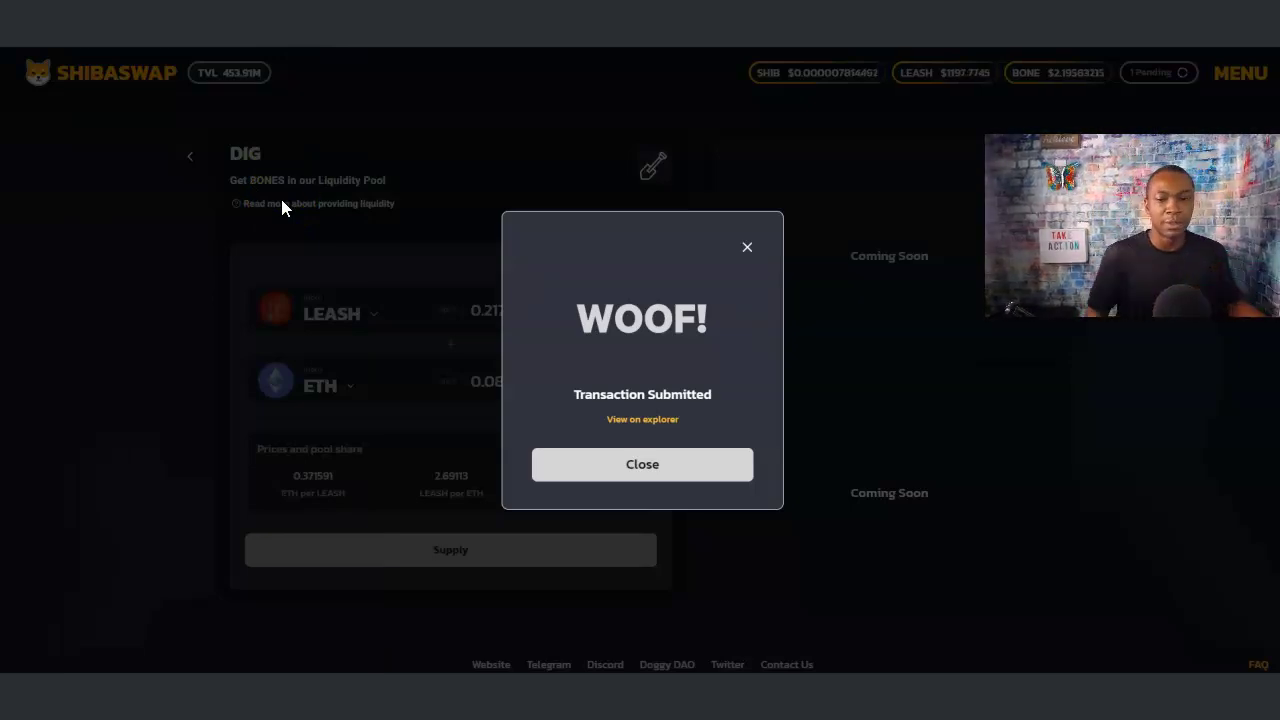
pyautogui.click(577, 465)
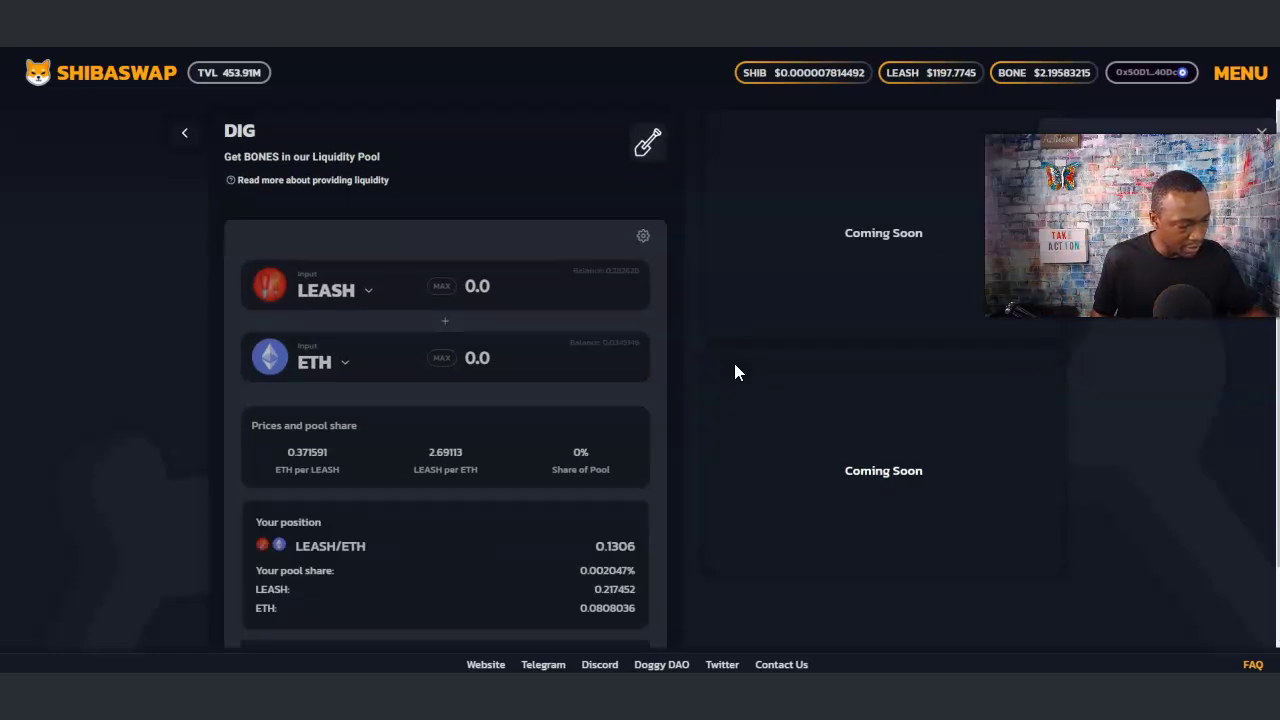
# Switch to the mirrored phone to check the supply transaction in the Ethereum wallet, then return to ShibaSwap
pyautogui.click(736, 356)
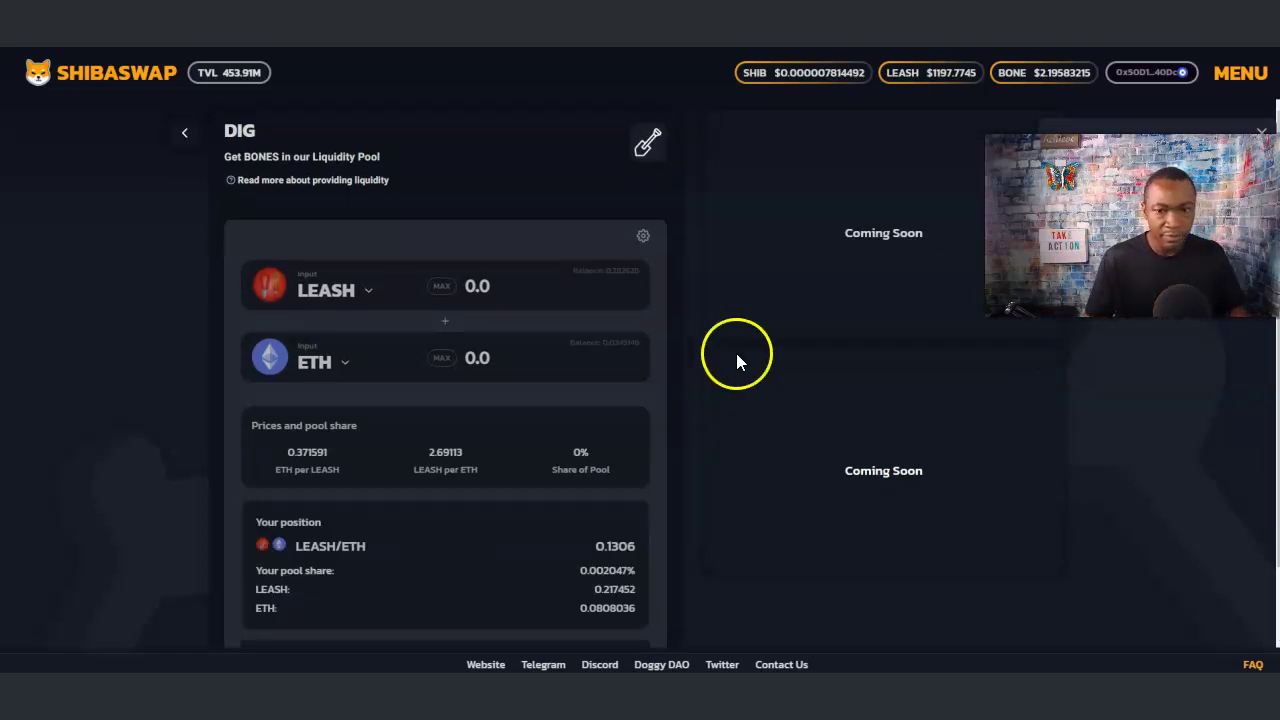
pyautogui.hotkey('alt', 'Tab')
pyautogui.click(601, 466)
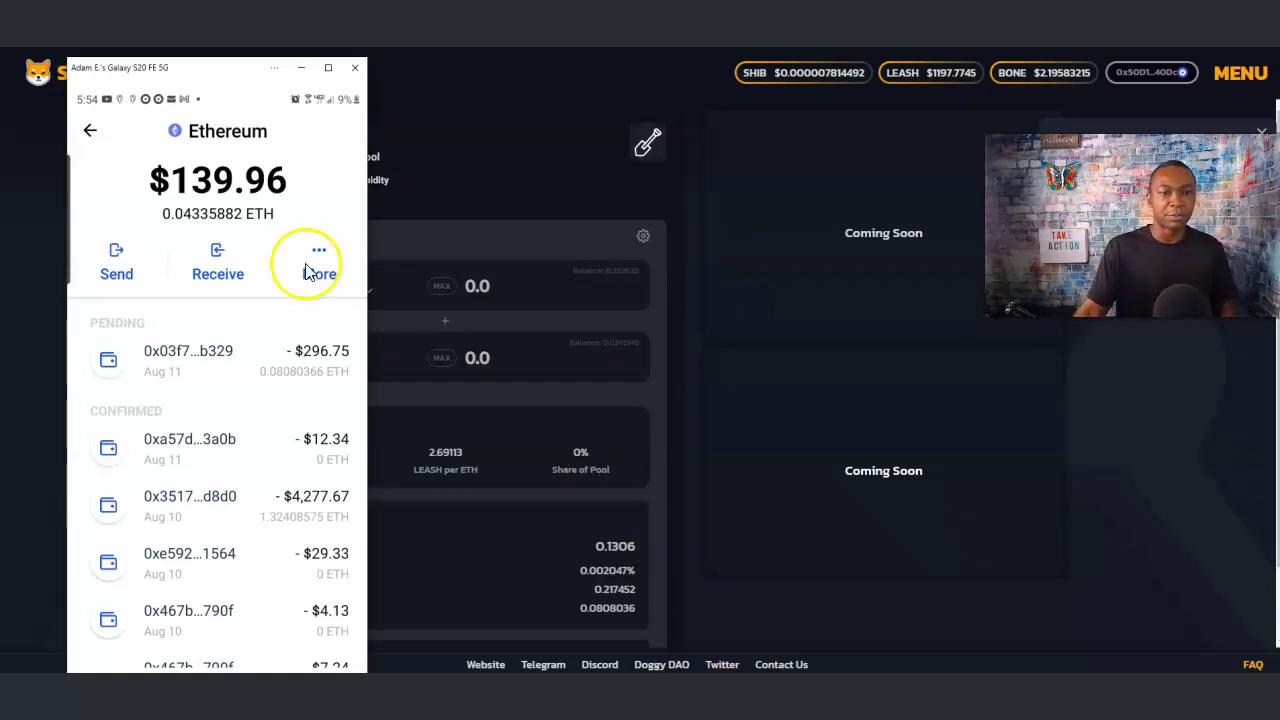
pyautogui.click(301, 68)
pyautogui.click(960, 124)
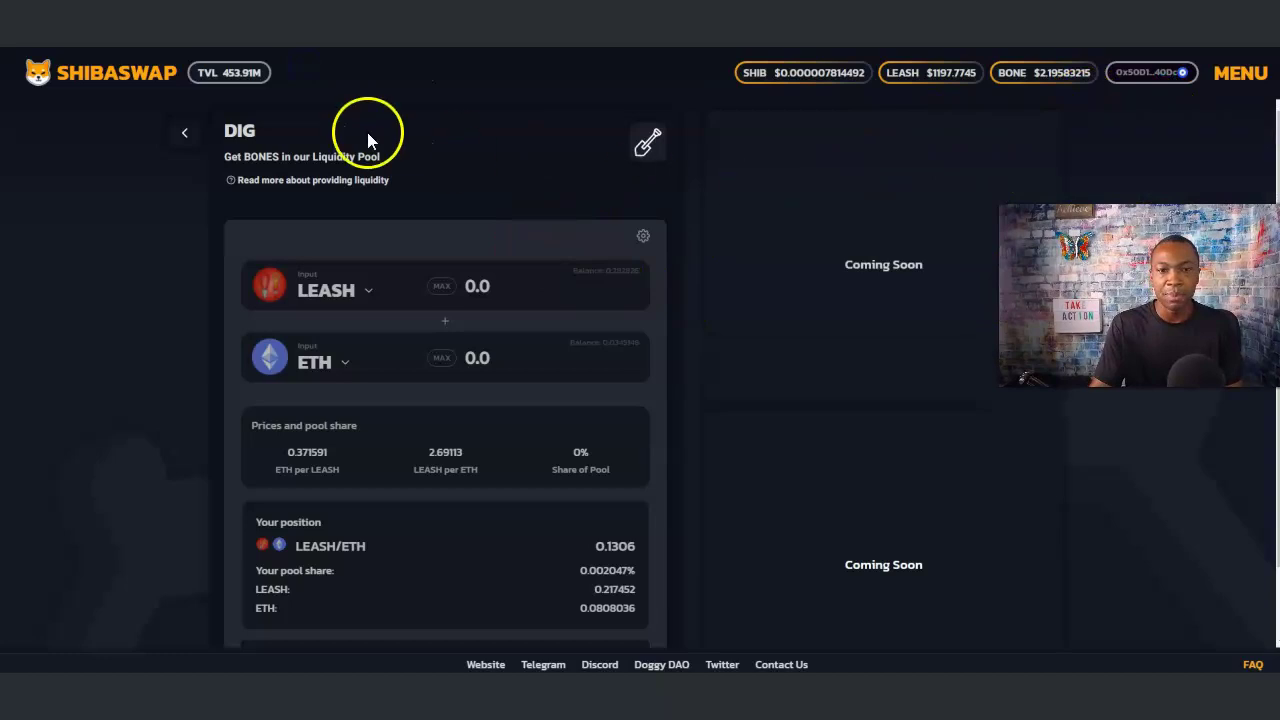
# Return to the WOOF pool list and deposit the maximum wallet balance of LP tokens into the LEASH-WETH pool
pyautogui.click(182, 132)
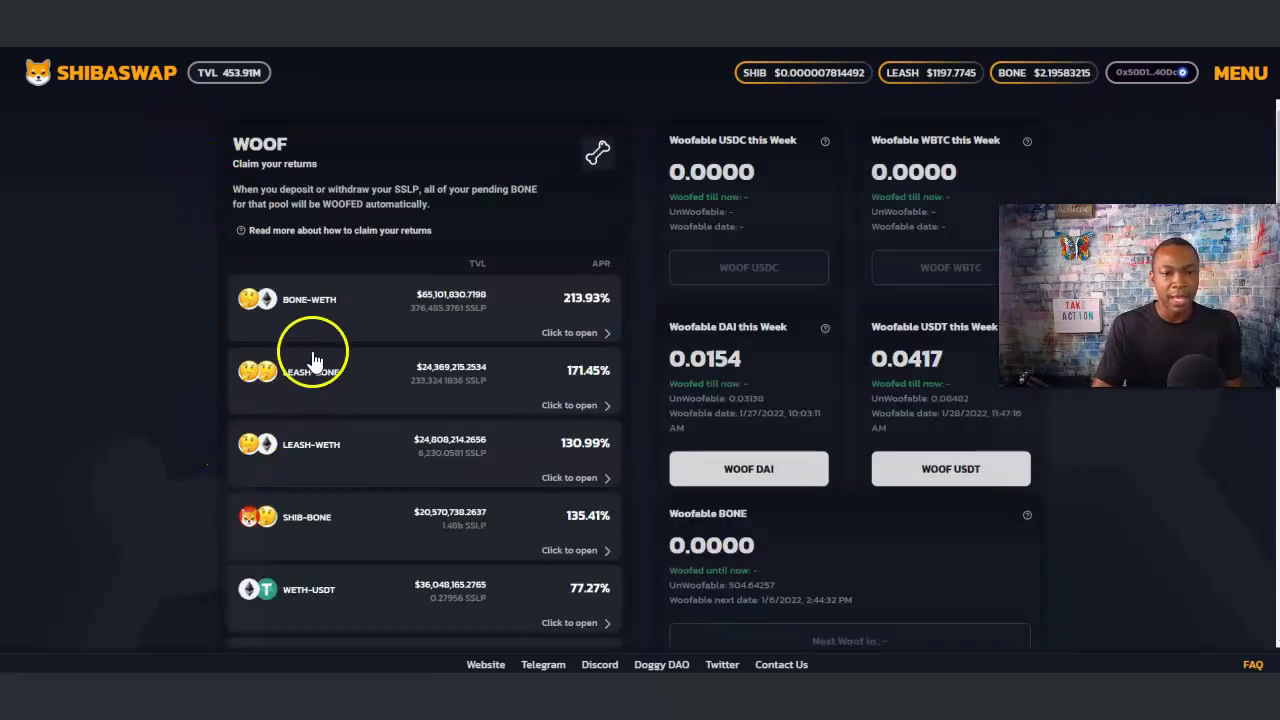
pyautogui.click(304, 458)
pyautogui.scroll(-1, 178, 476)
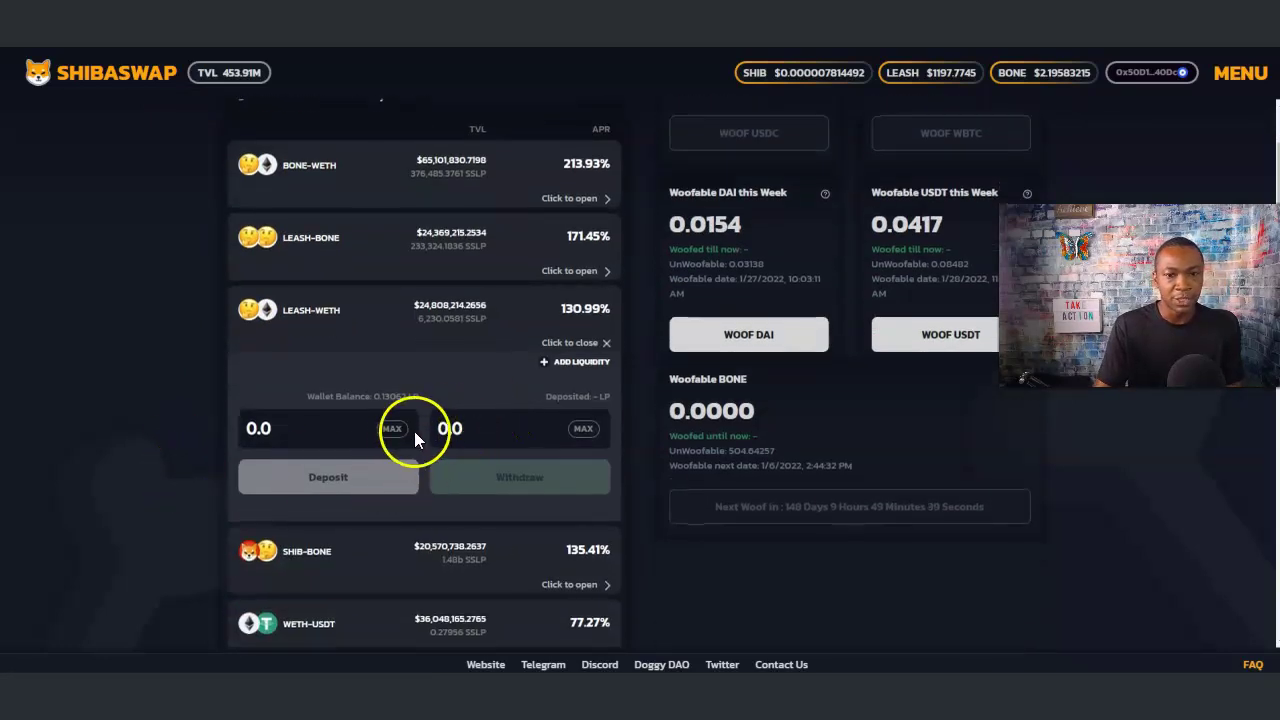
pyautogui.click(343, 476)
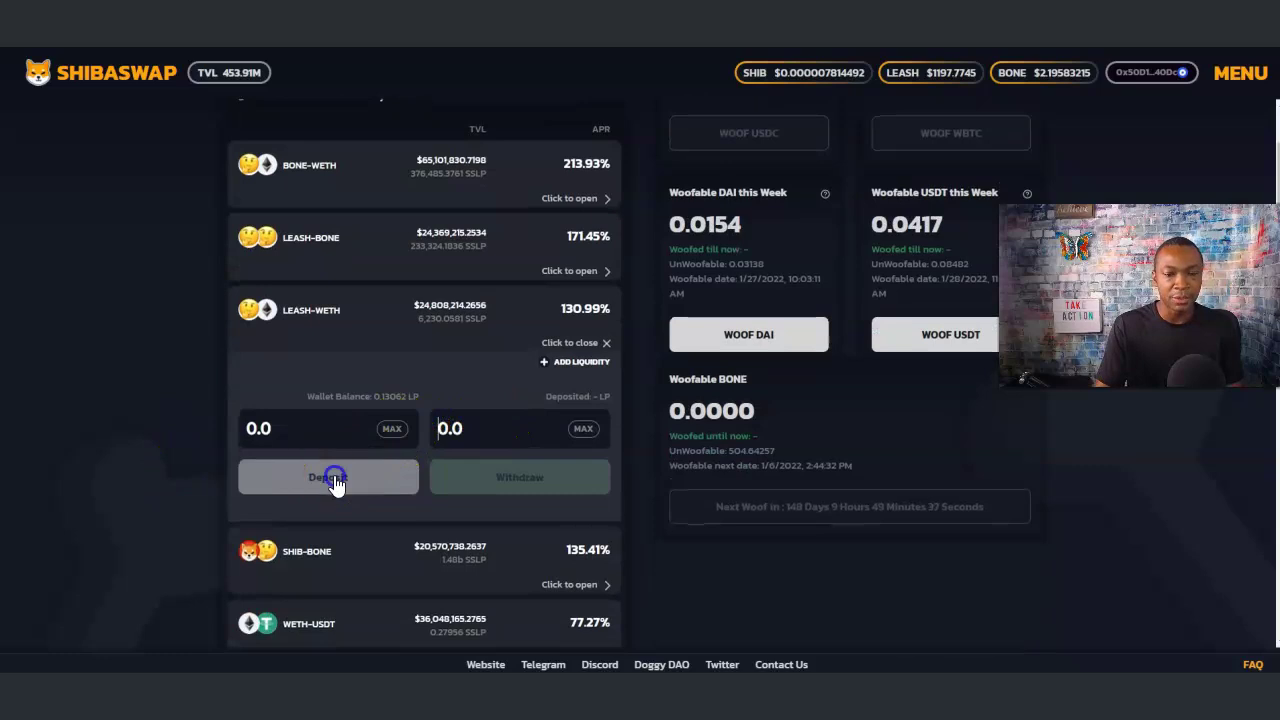
pyautogui.click(391, 428)
pyautogui.click(307, 477)
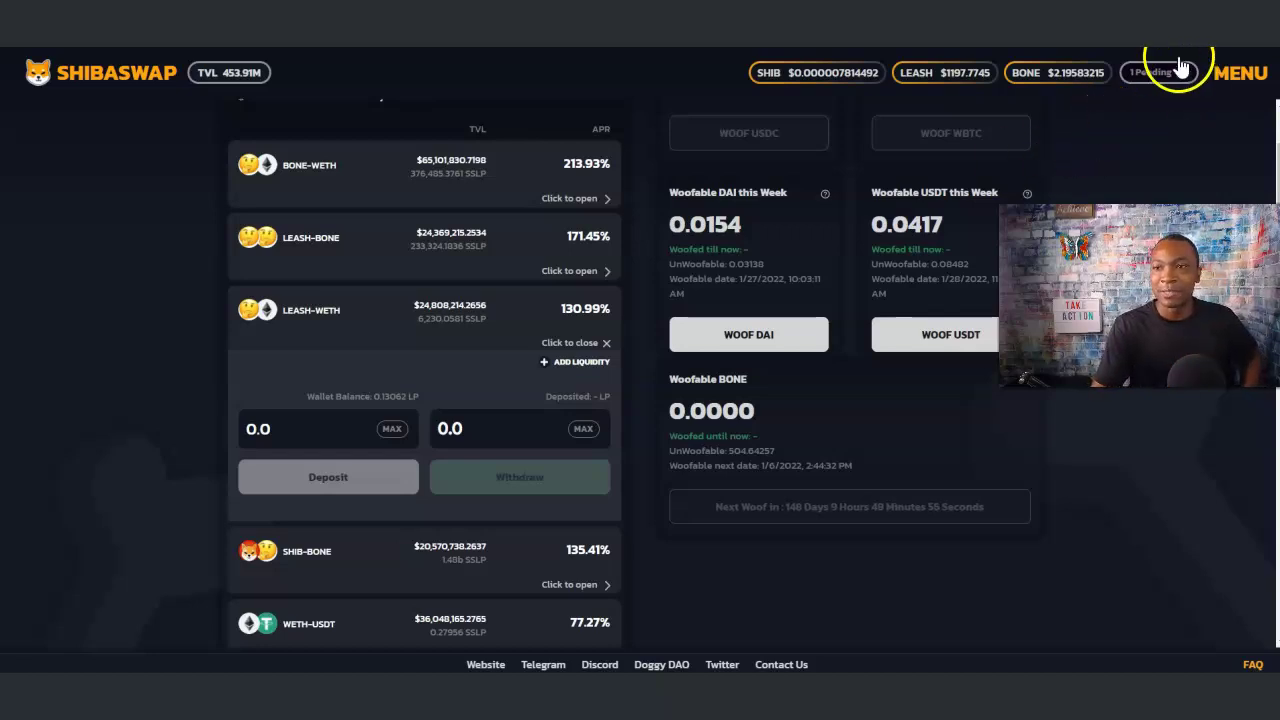
# Review the account's recent transactions and the Ethereum transaction history on the mirrored phone
pyautogui.click(1150, 74)
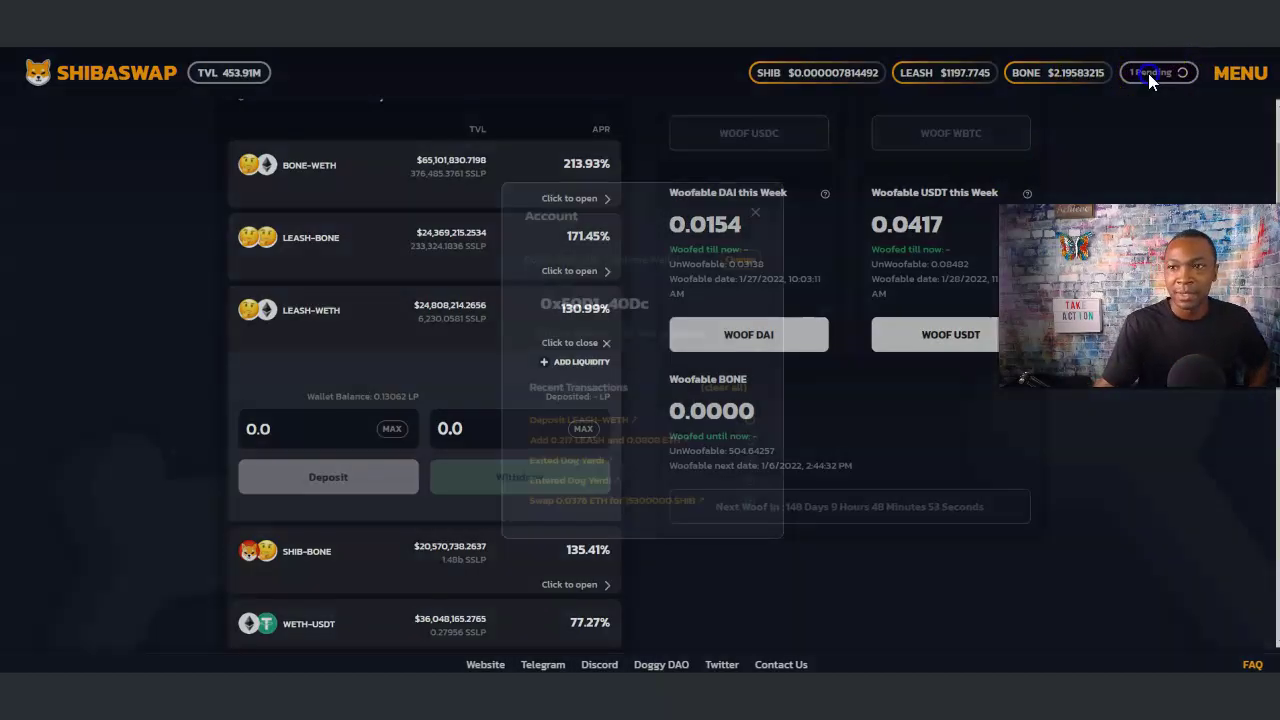
pyautogui.click(753, 213)
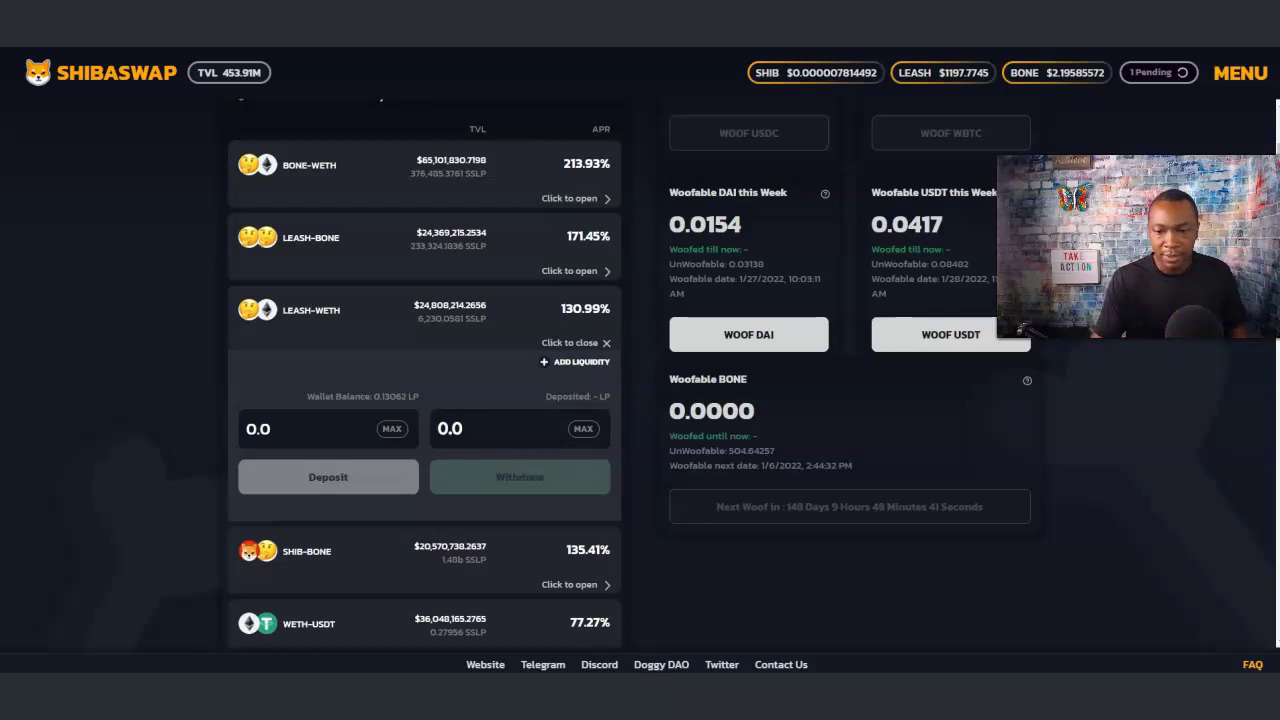
pyautogui.hotkey('alt', 'Tab')
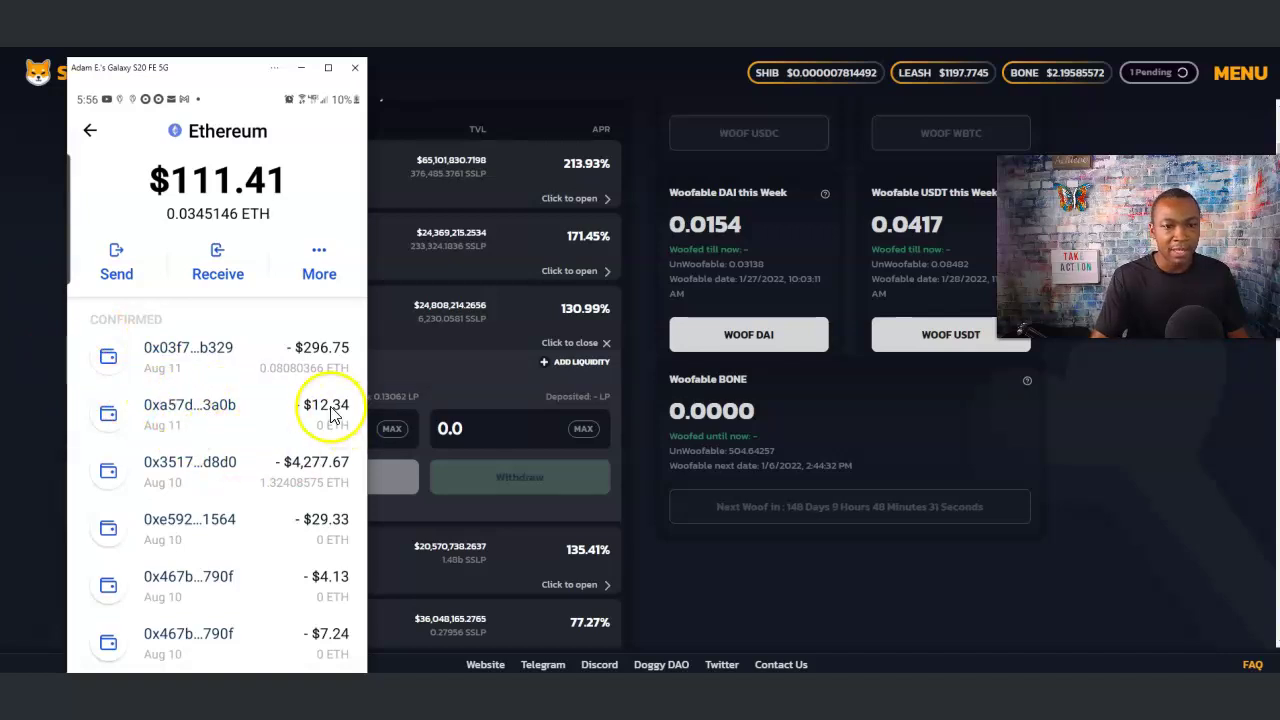
pyautogui.click(38, 444)
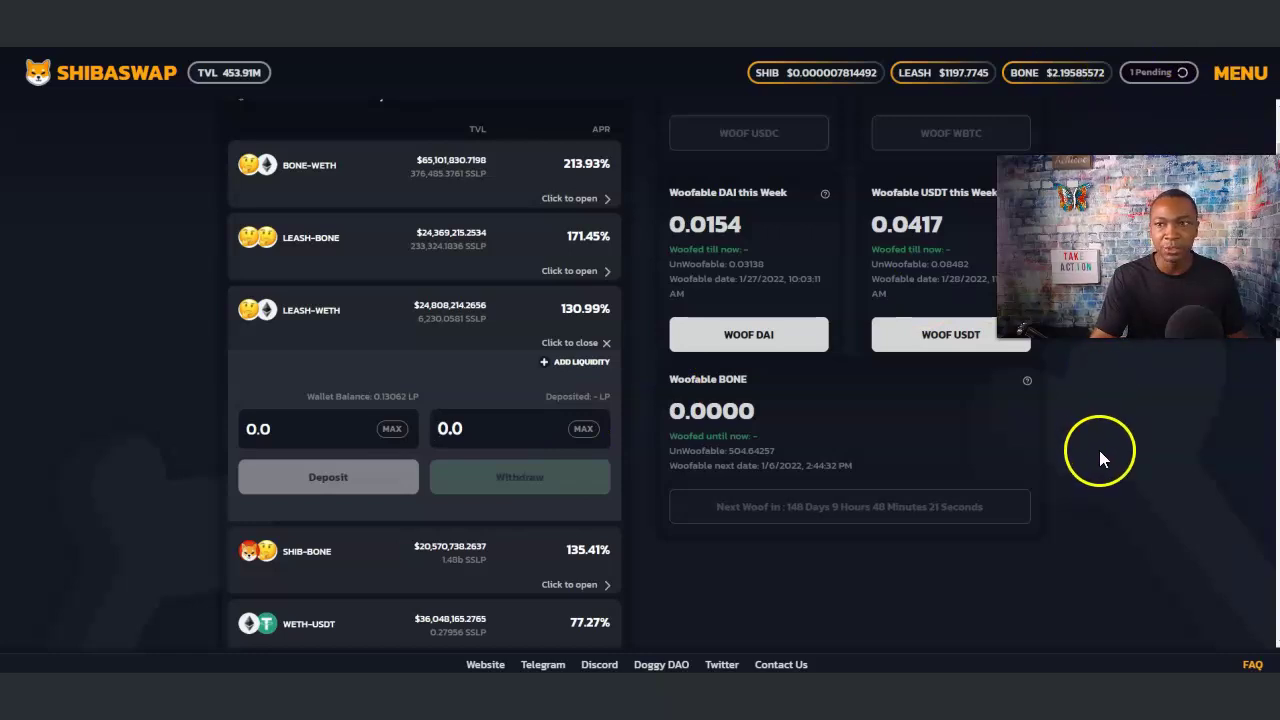
# Expand the BONE-WETH pool and examine the pools' APRs and the LEASH-WETH wallet and deposited balances
pyautogui.scroll(2, 990, 410)
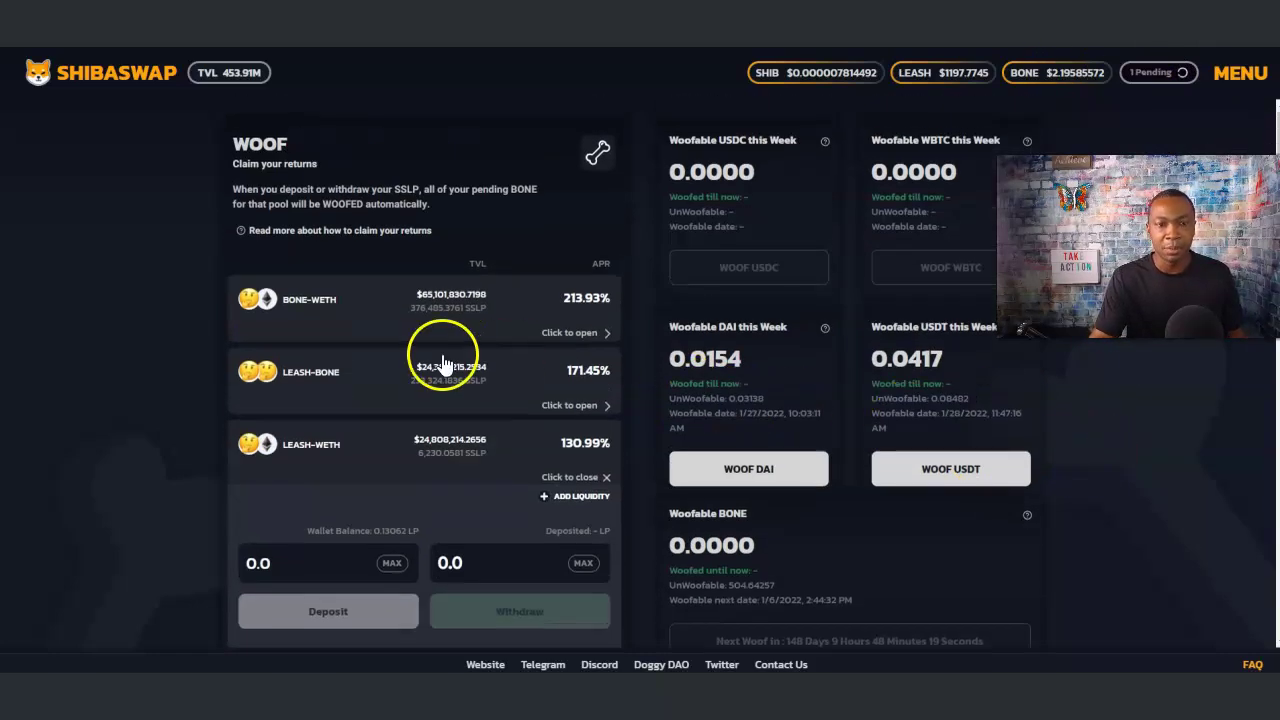
pyautogui.click(338, 316)
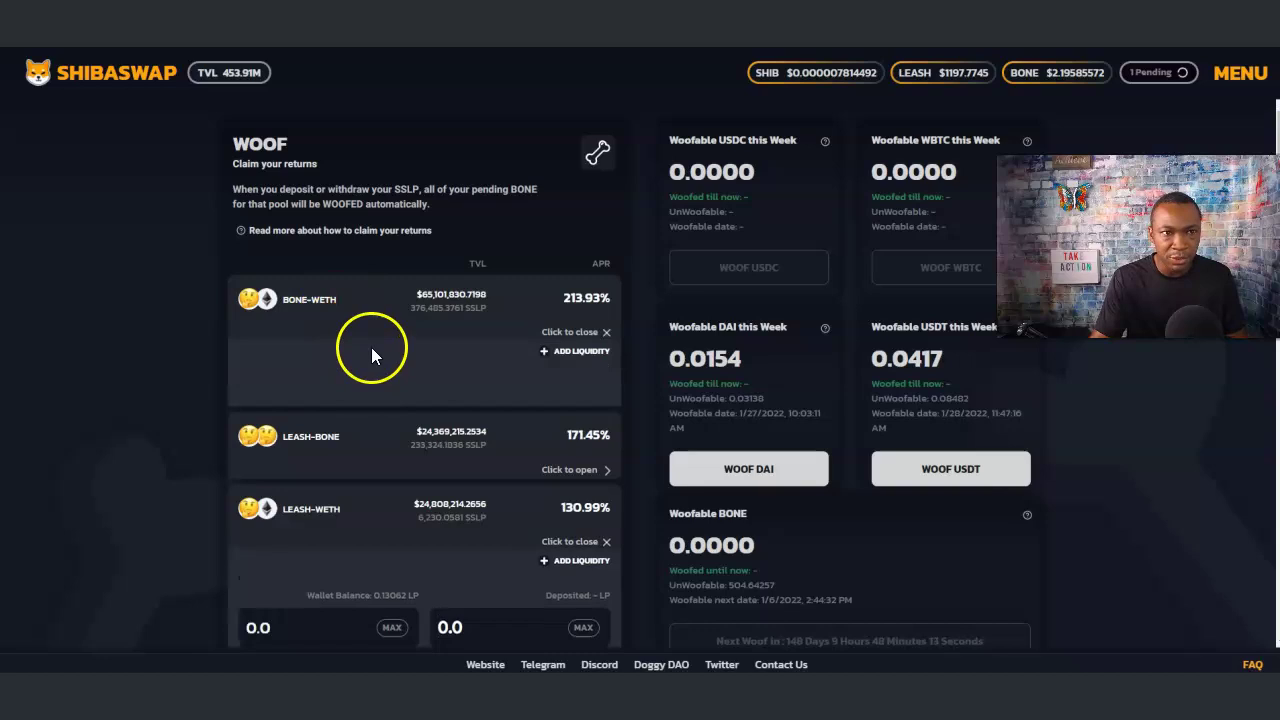
pyautogui.scroll(-2, 371, 347)
pyautogui.scroll(-2, 345, 386)
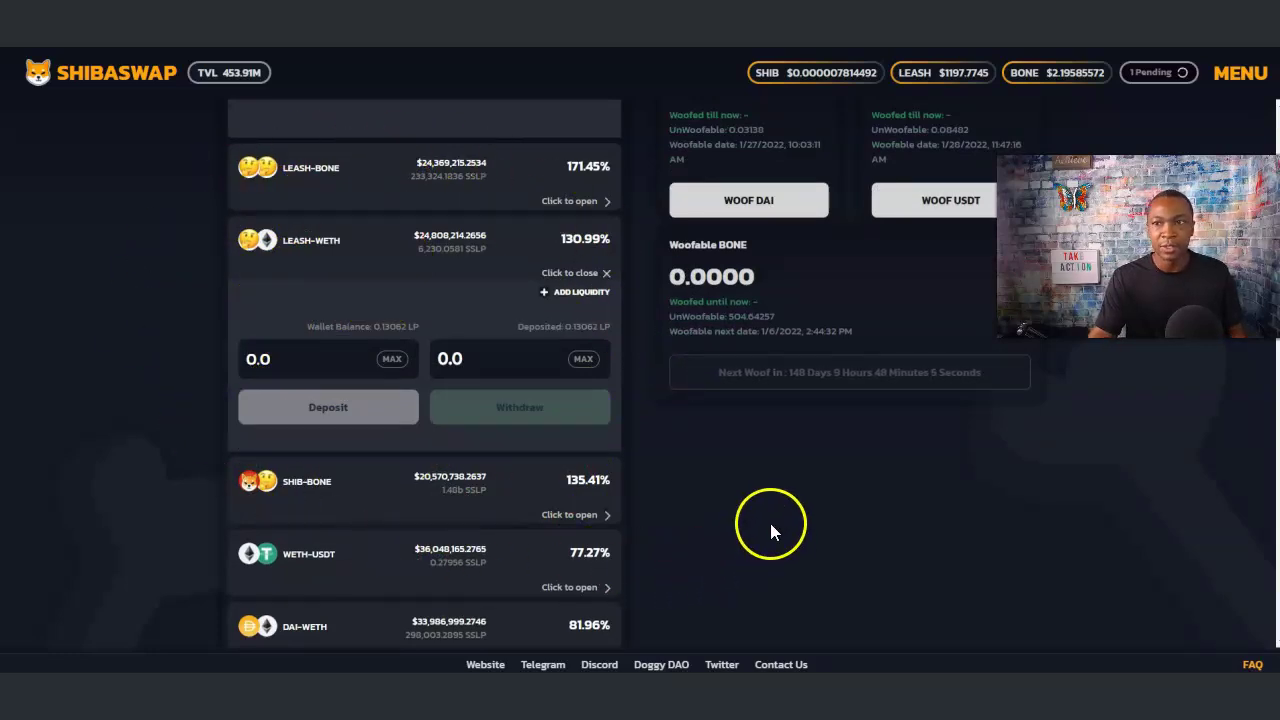
pyautogui.scroll(2, 800, 515)
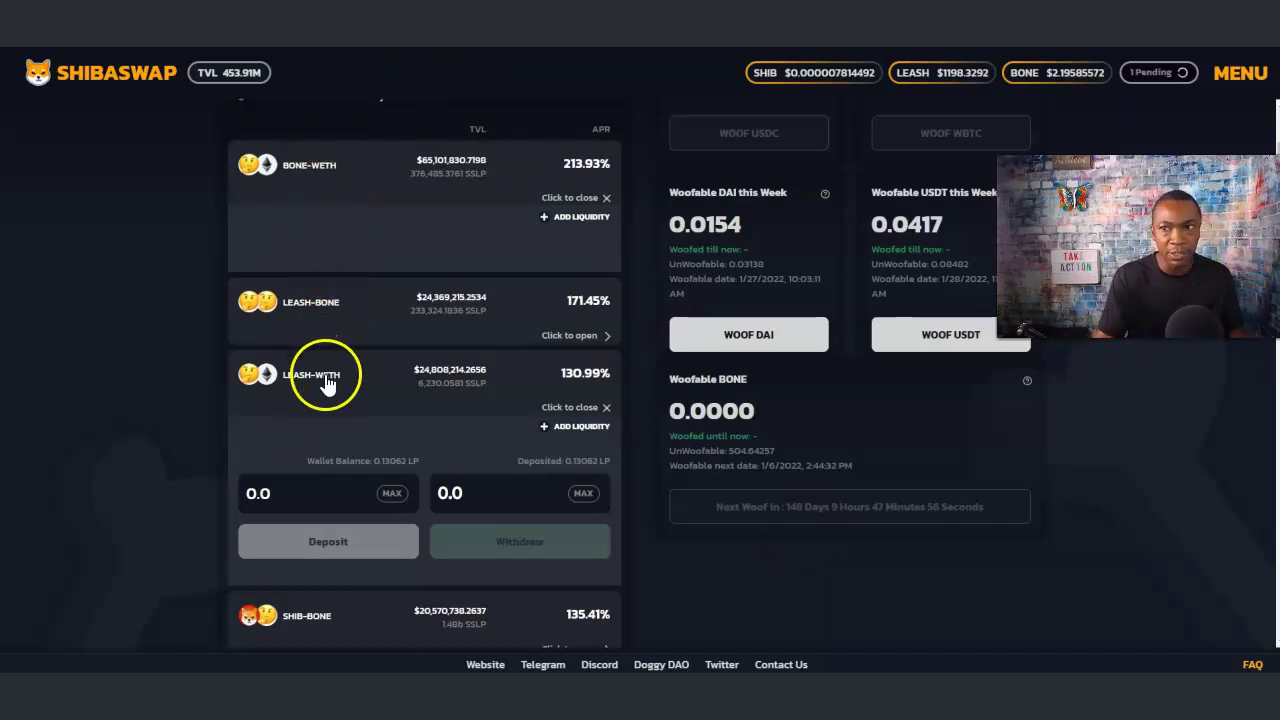
pyautogui.scroll(-3, 325, 383)
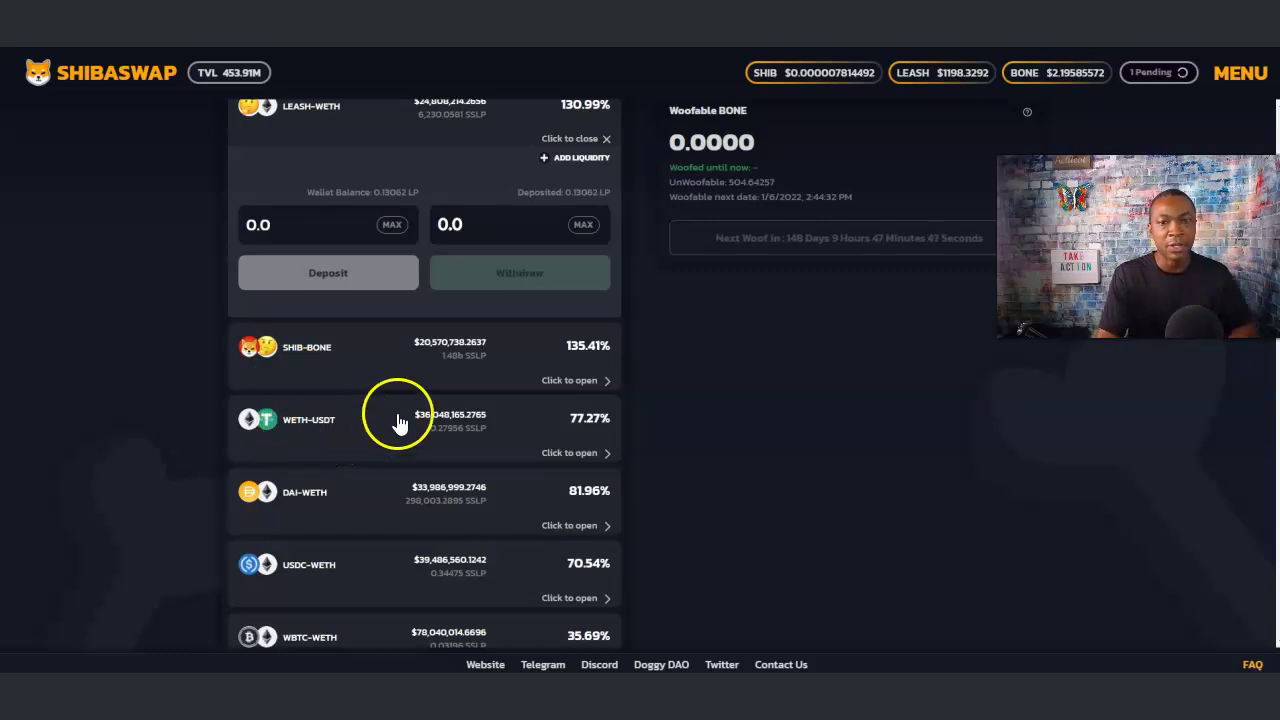
pyautogui.scroll(3, 398, 422)
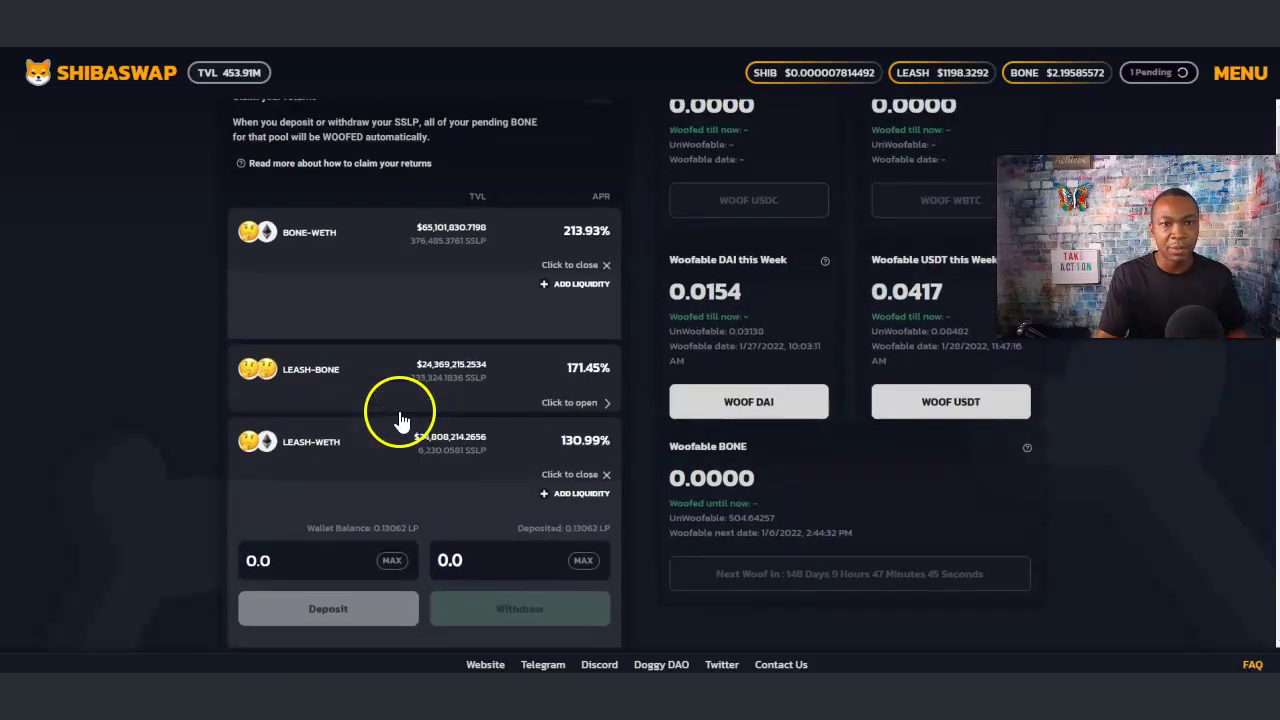
pyautogui.scroll(-1, 466, 455)
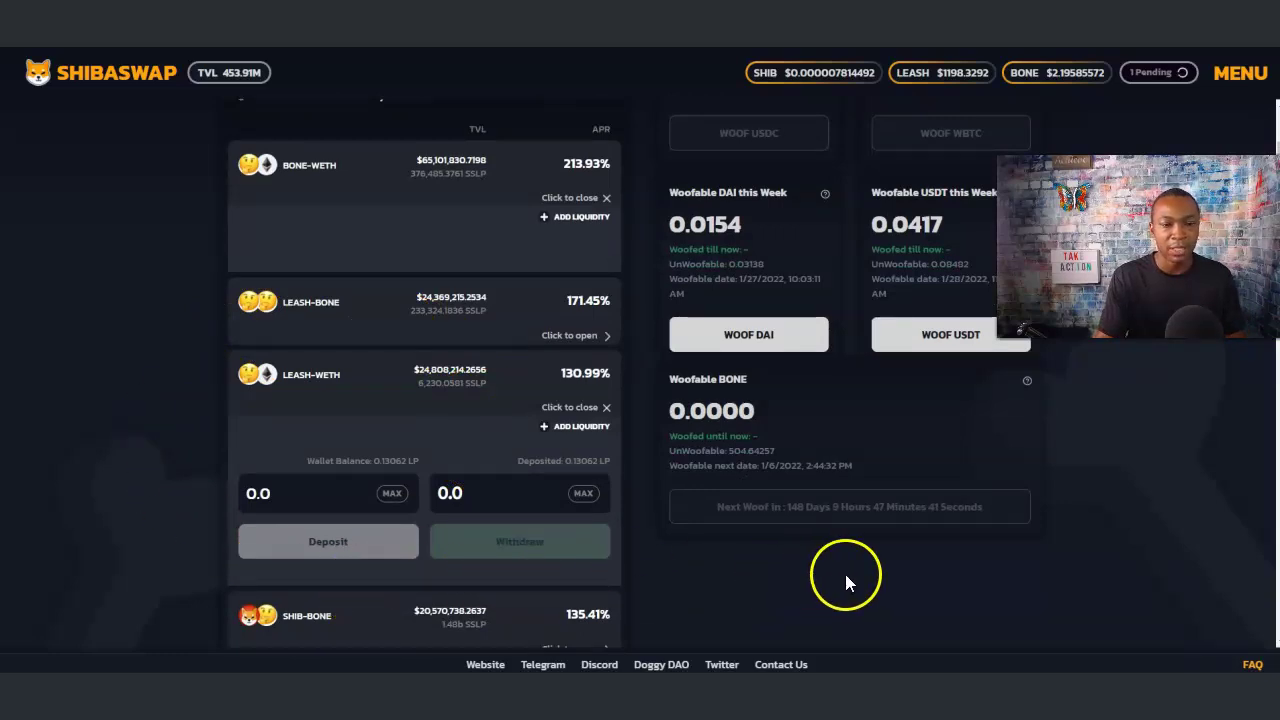
pyautogui.scroll(2, 875, 571)
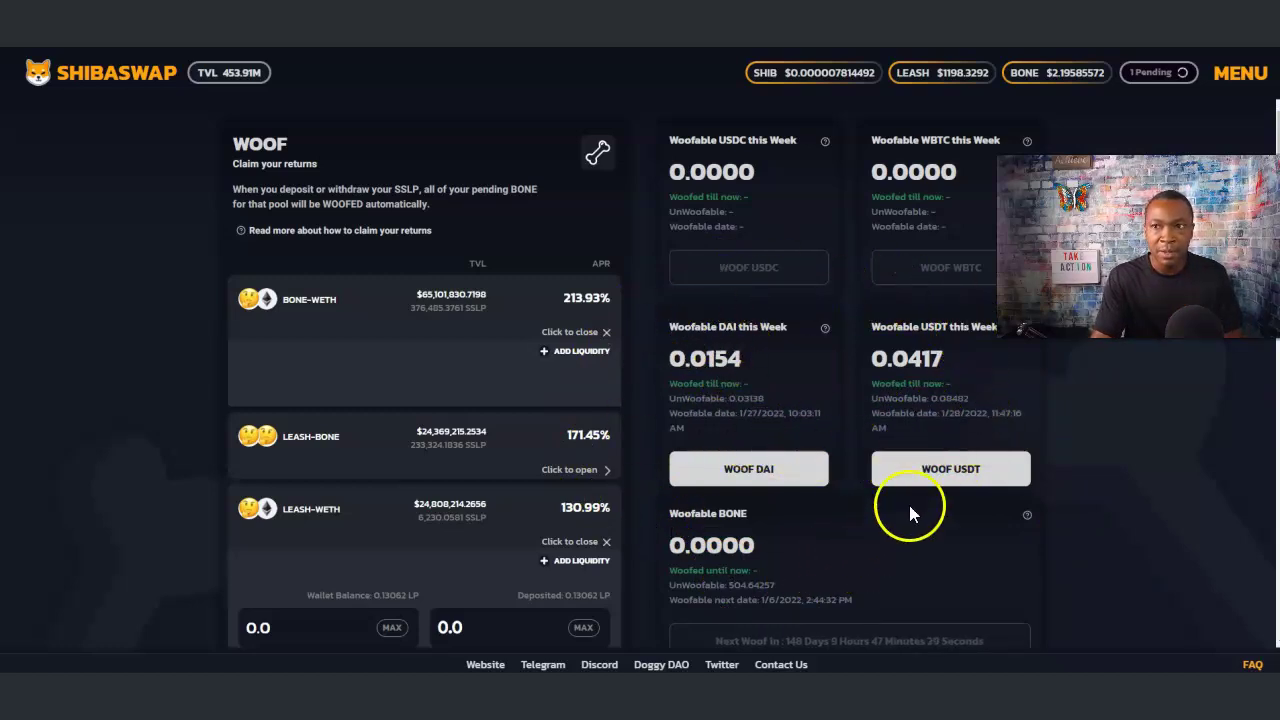
# Examine the woofable DAI, USDT and BONE rewards and the claimable BONE of the LEASH-WETH pool
pyautogui.click(752, 470)
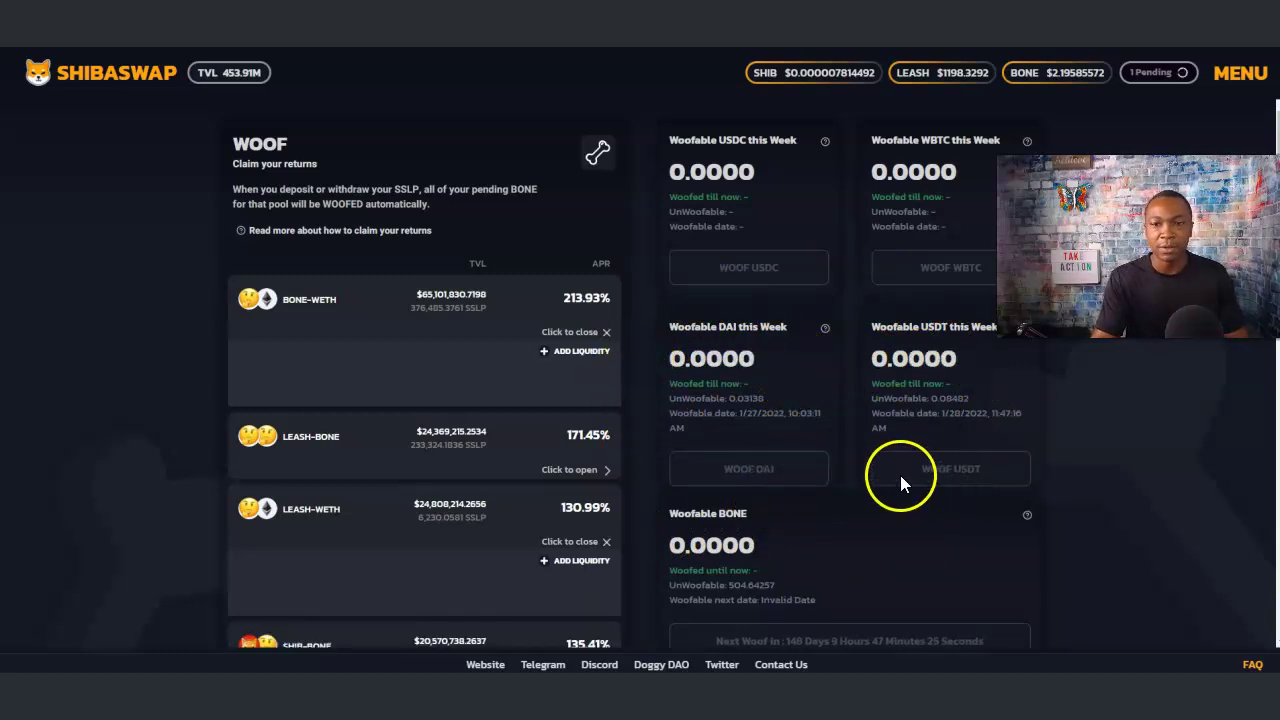
pyautogui.scroll(-2, 903, 478)
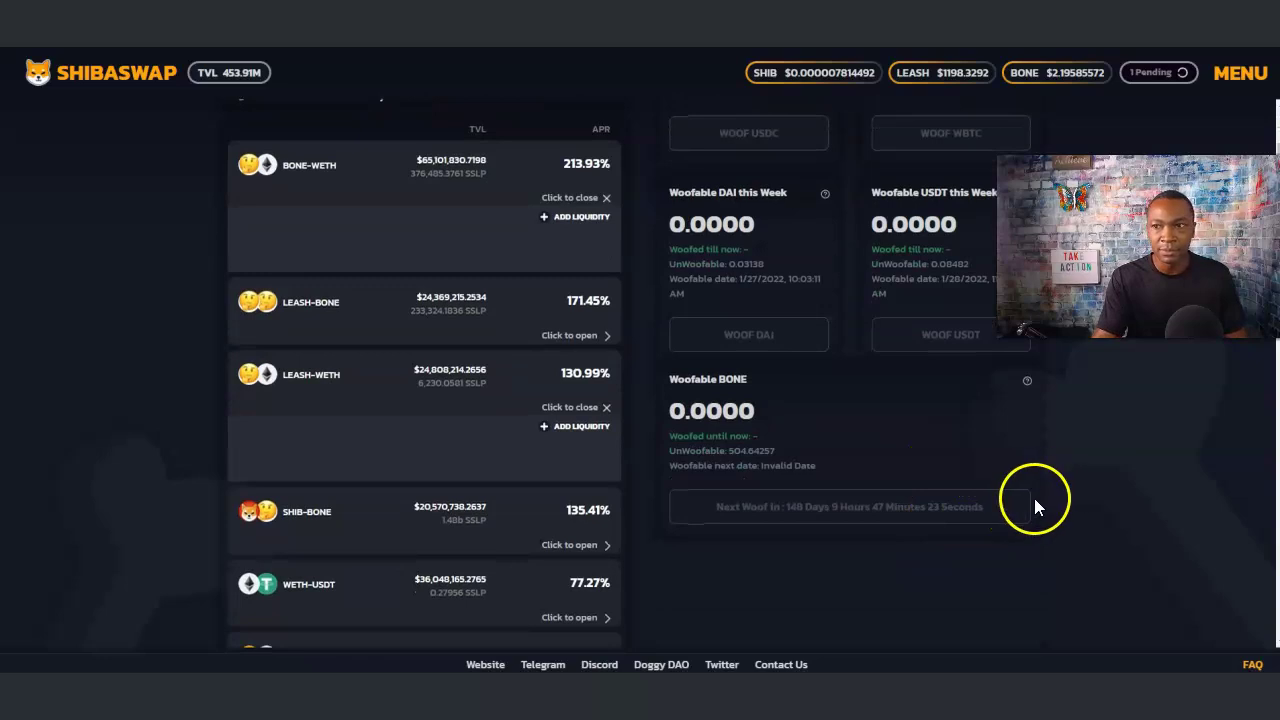
pyautogui.scroll(-1, 944, 432)
pyautogui.scroll(2, 955, 451)
pyautogui.scroll(1, 956, 455)
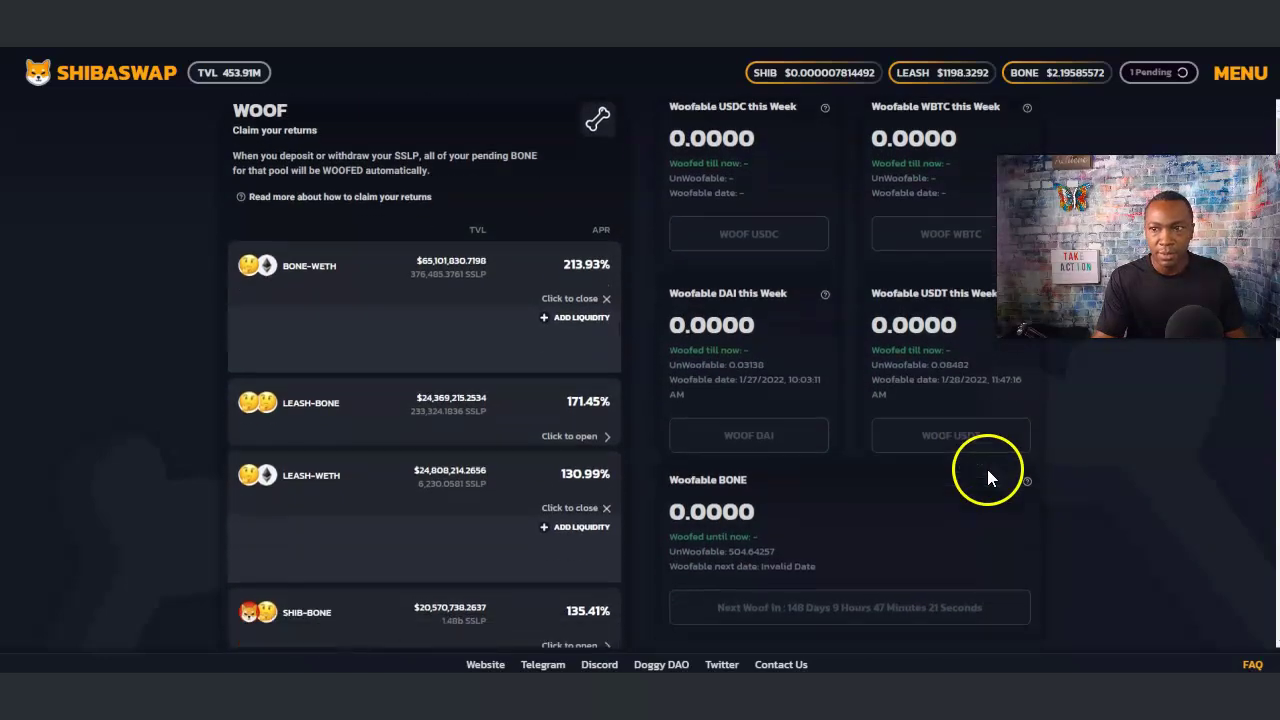
pyautogui.scroll(-1, 909, 477)
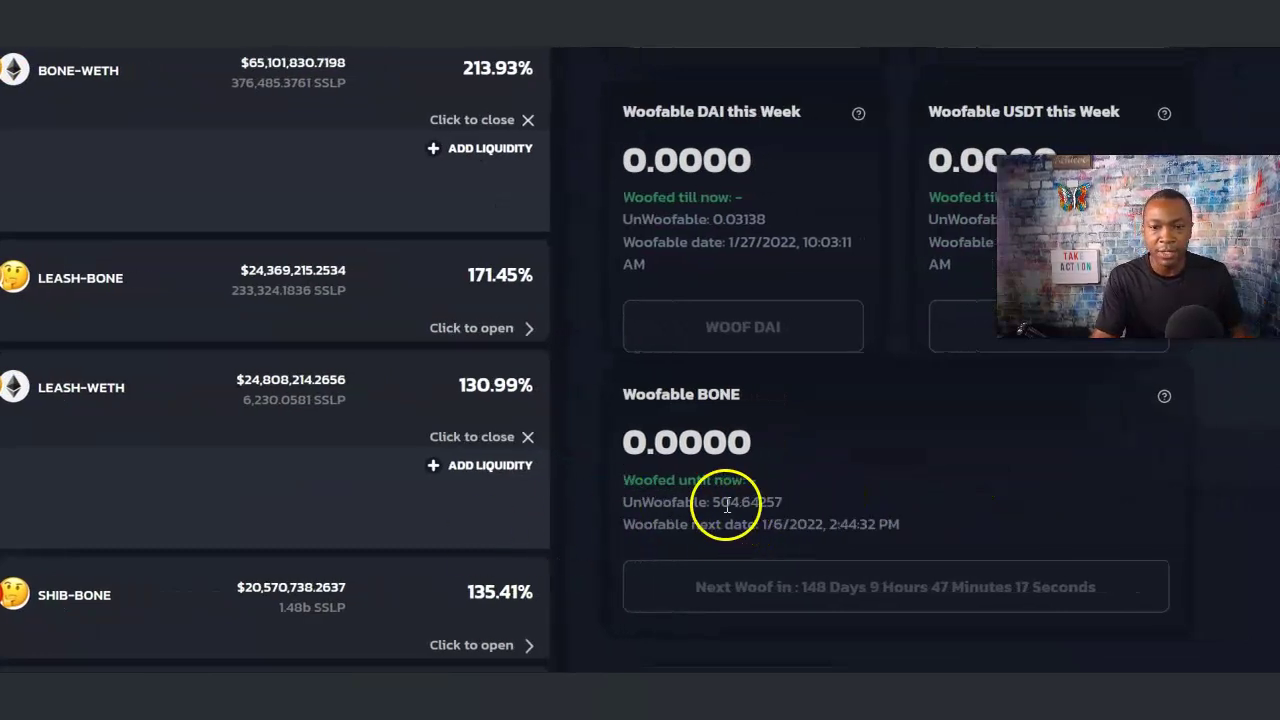
pyautogui.scroll(-5, 743, 500)
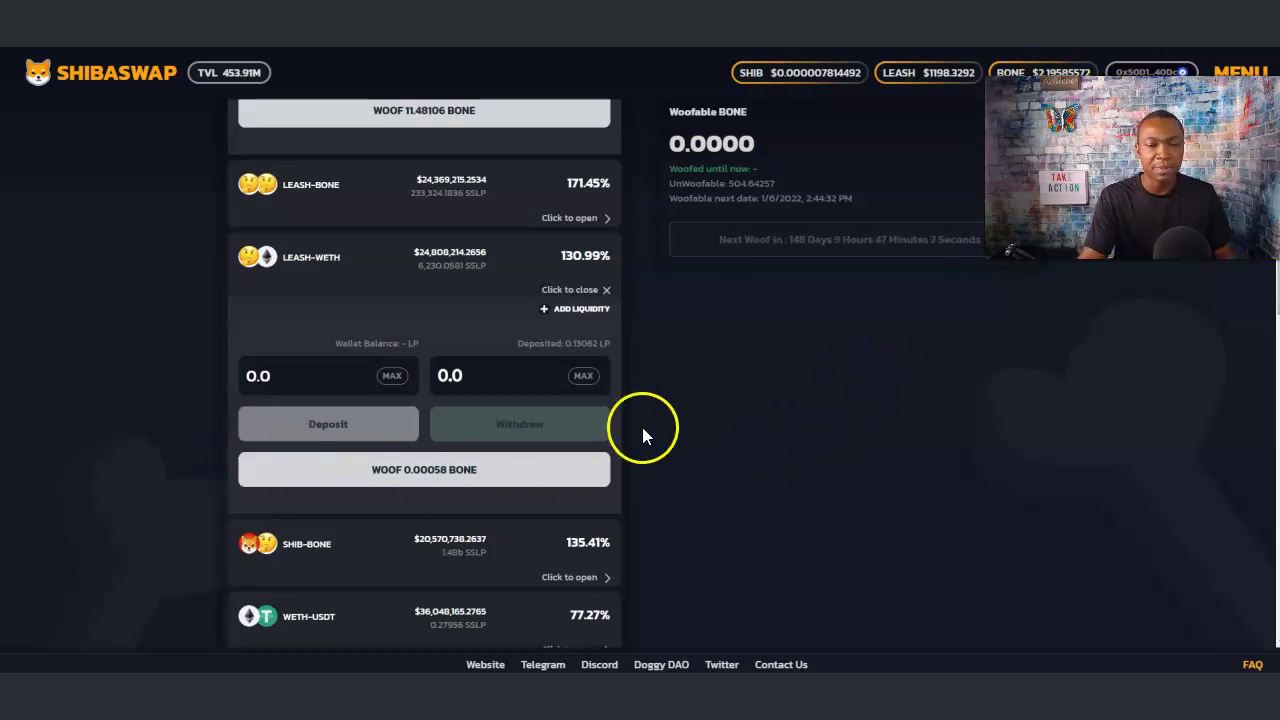
pyautogui.scroll(1, 600, 430)
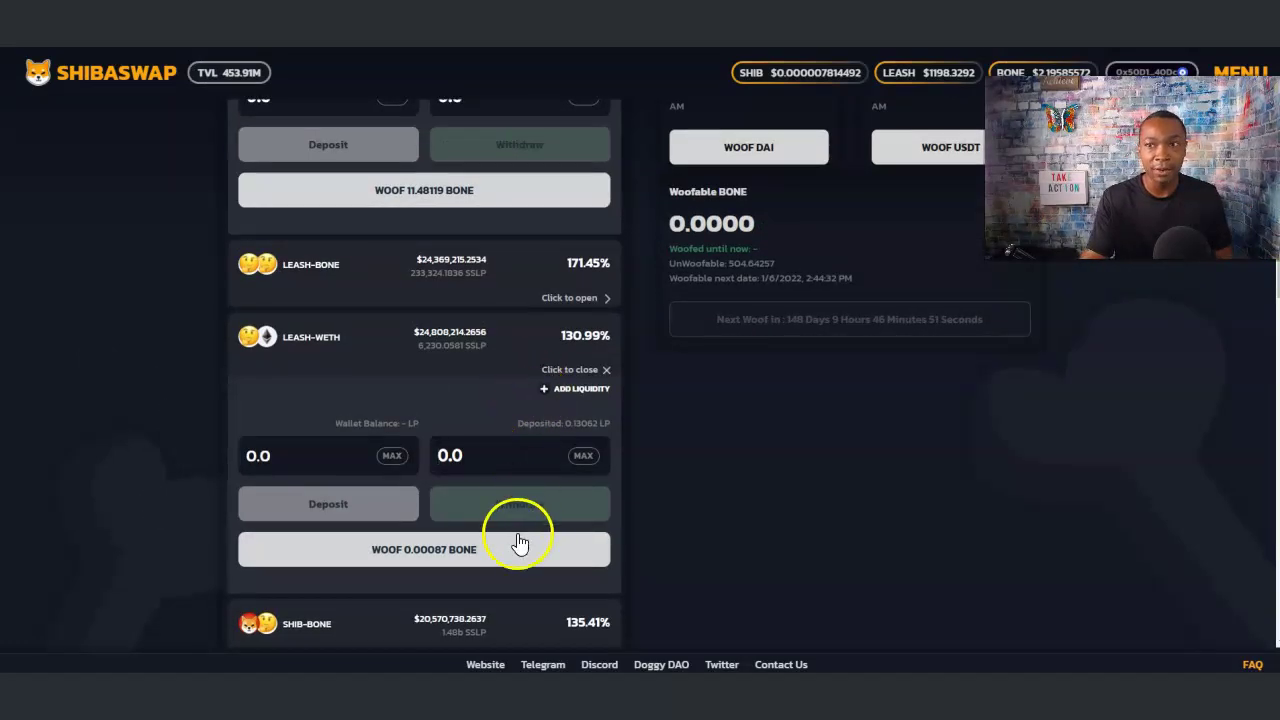
# Request a WOOF of the LEASH-WETH pool's BONE rewards, check the miner fee on the mirrored phone and return to the pool list
pyautogui.click(436, 562)
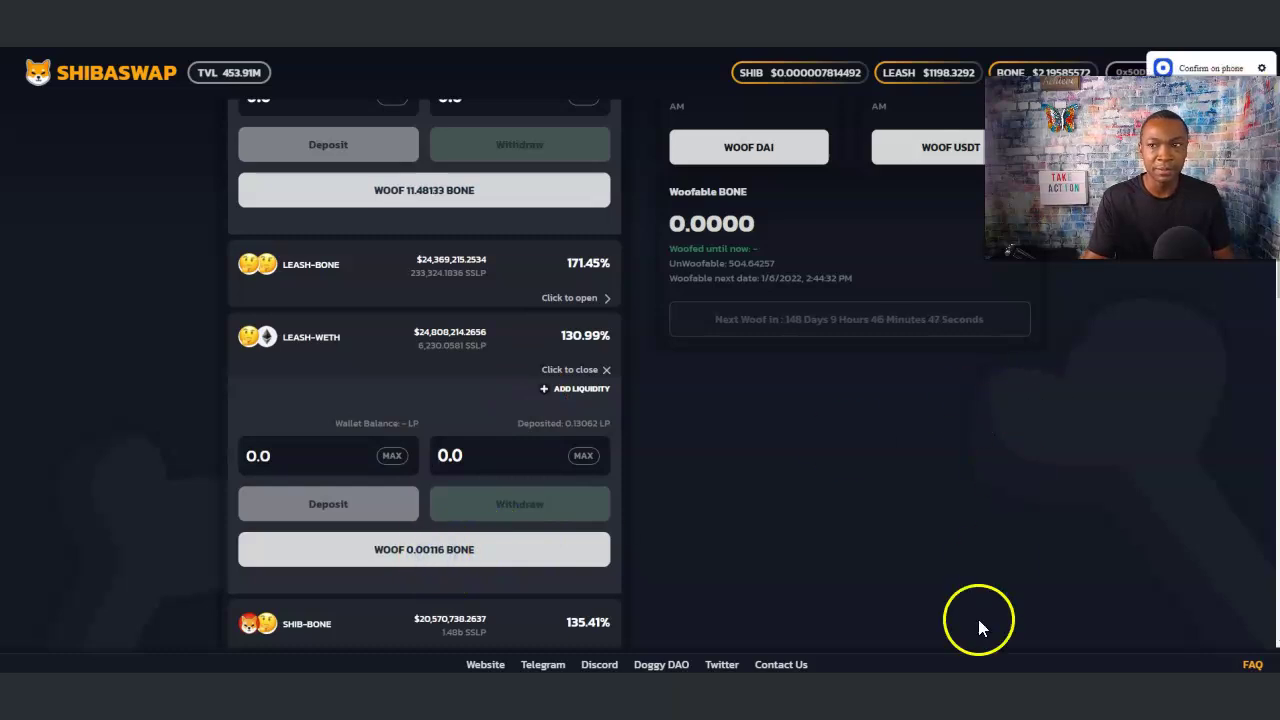
pyautogui.hotkey('alt', 'Tab')
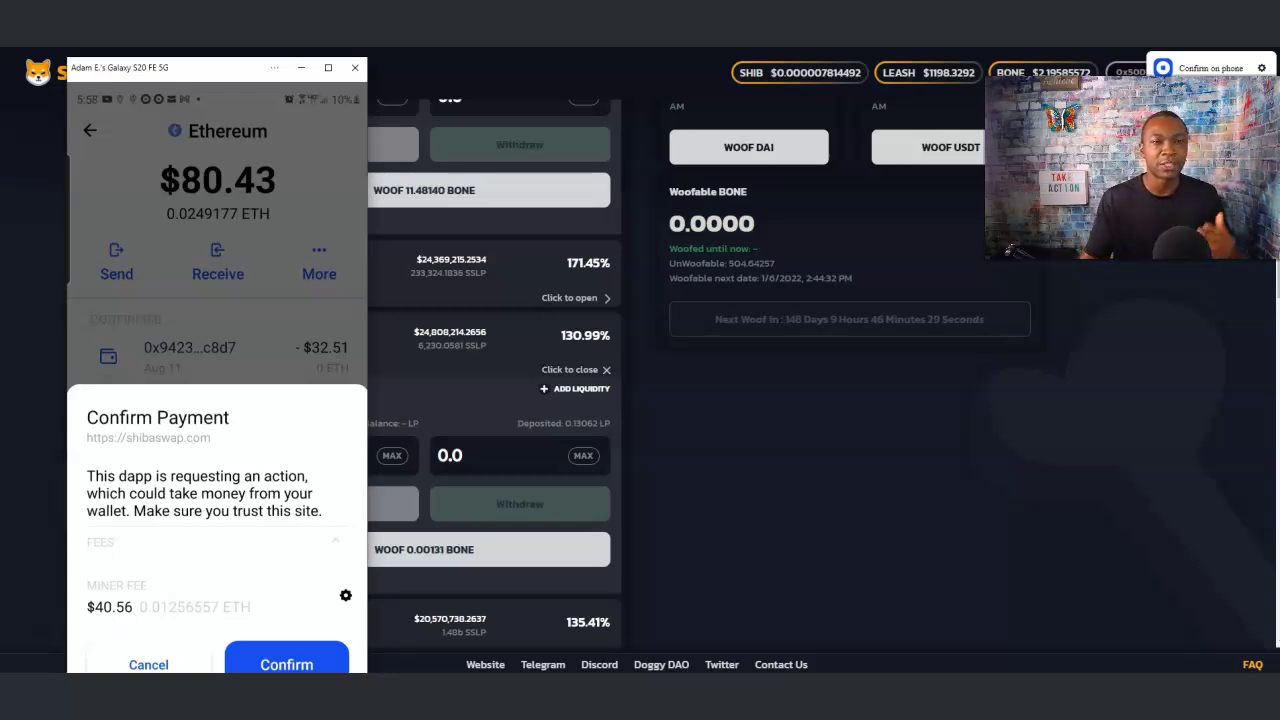
pyautogui.click(301, 68)
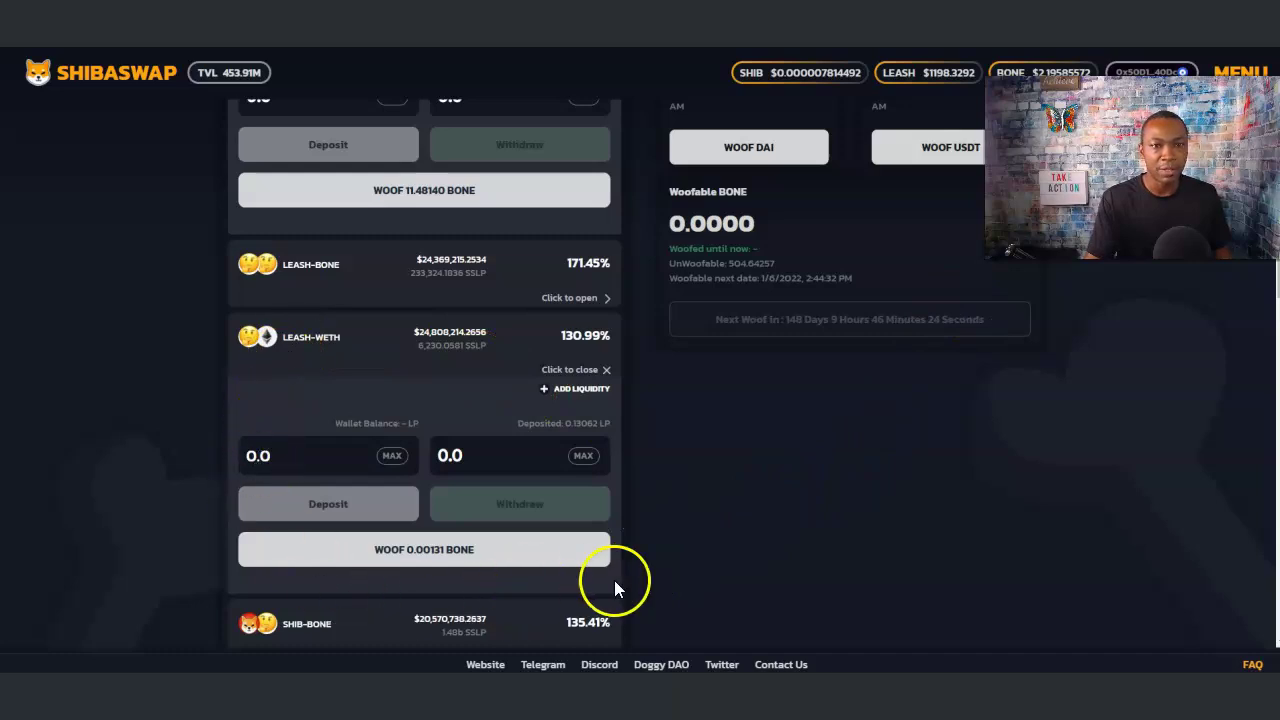
# Expand the LEASH-BONE pool and compare its claimable BONE with that of the neighbouring pools
pyautogui.scroll(2, 614, 580)
pyautogui.click(305, 478)
pyautogui.scroll(-2, 560, 510)
pyautogui.click(498, 429)
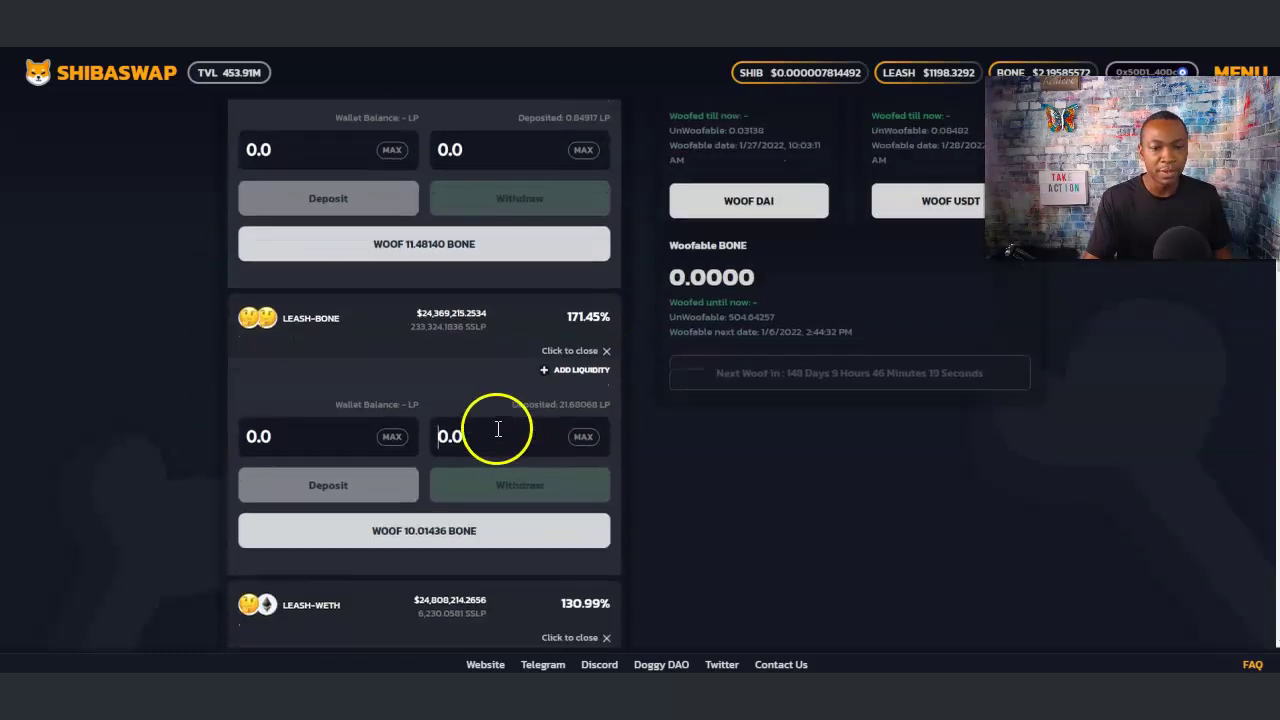
pyautogui.scroll(-2, 498, 429)
pyautogui.scroll(1, 470, 240)
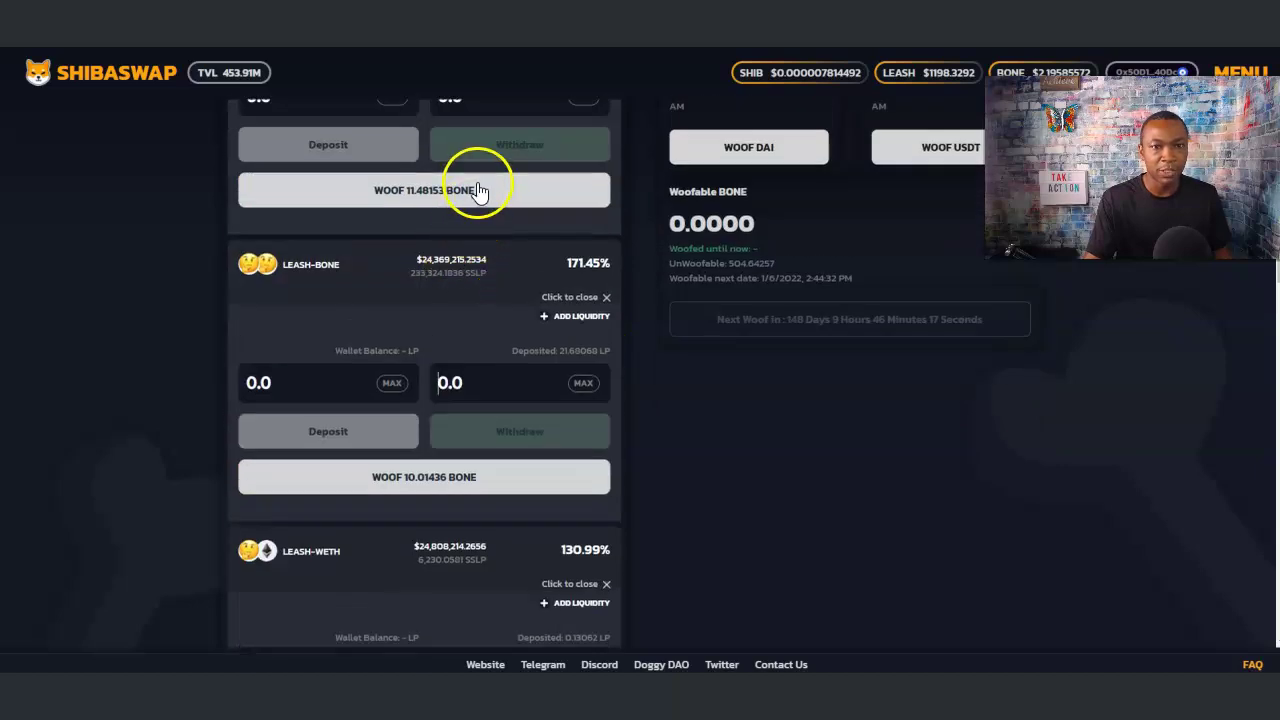
pyautogui.scroll(-1, 450, 405)
pyautogui.scroll(-3, 450, 410)
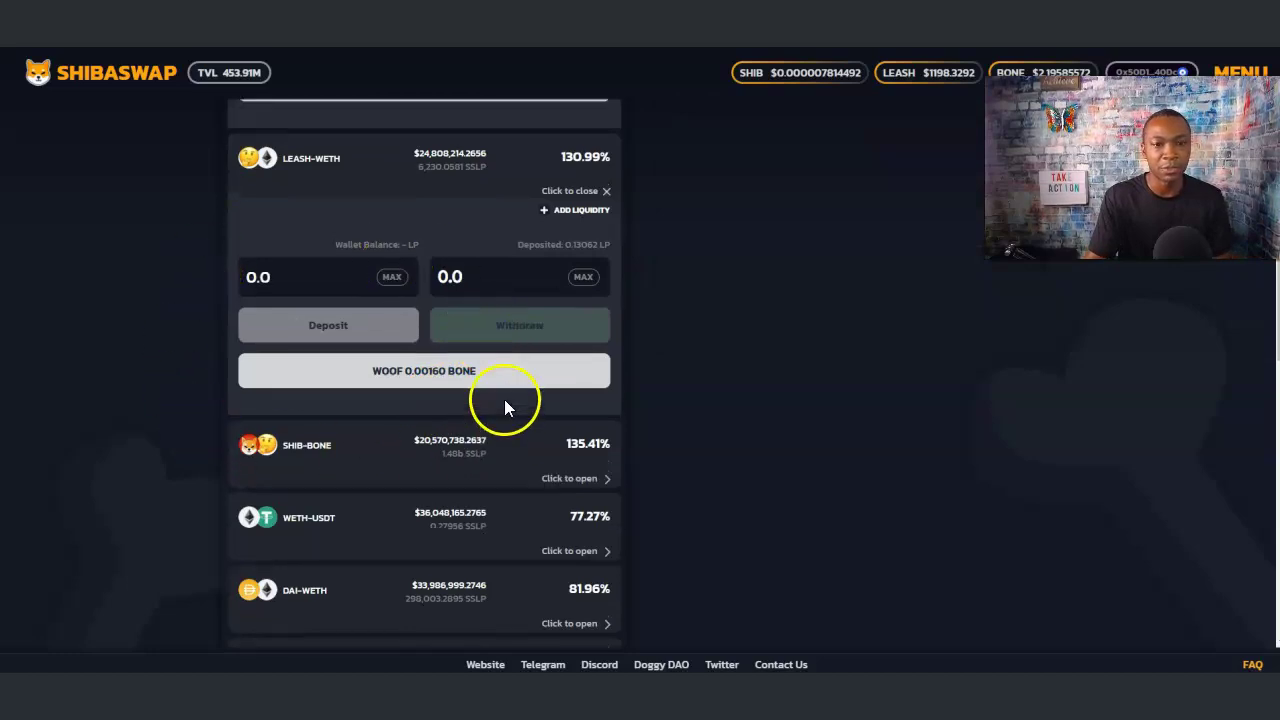
# Request the LEASH-WETH pool's BONE claim again, review the payment request on the mirrored phone and hide the phone window
pyautogui.scroll(1, 504, 399)
pyautogui.click(471, 440)
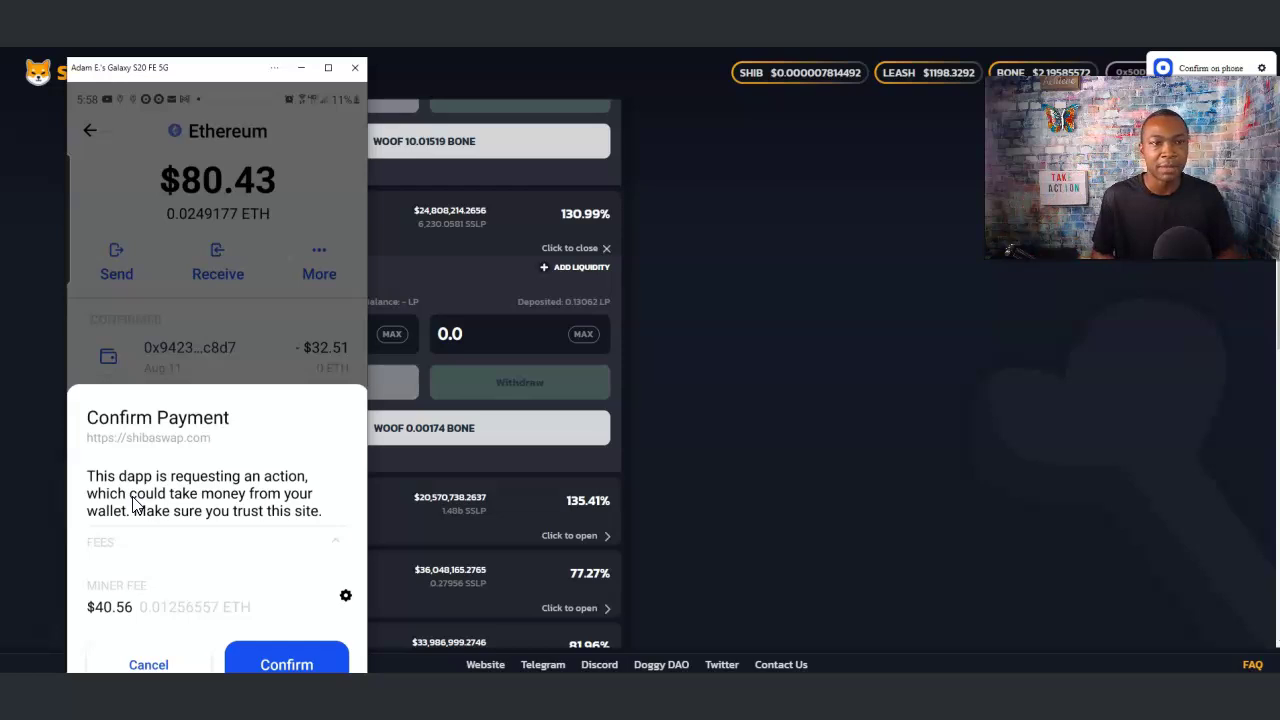
pyautogui.click(301, 67)
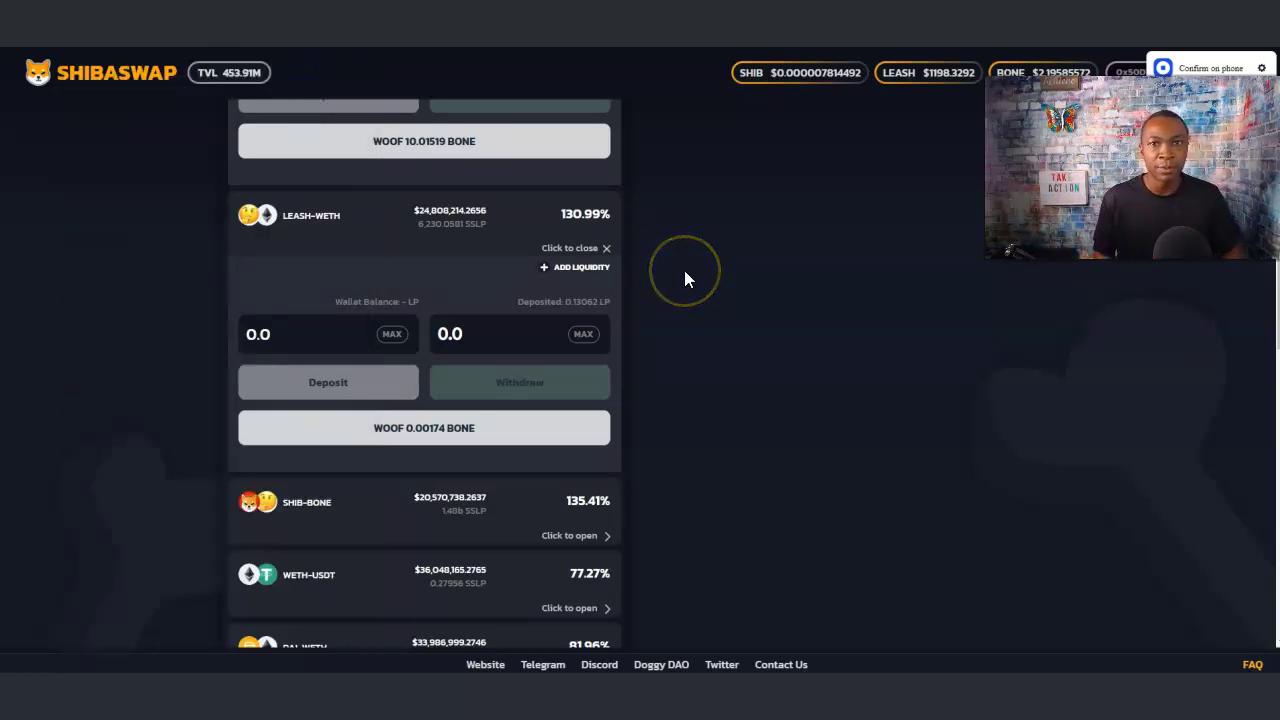